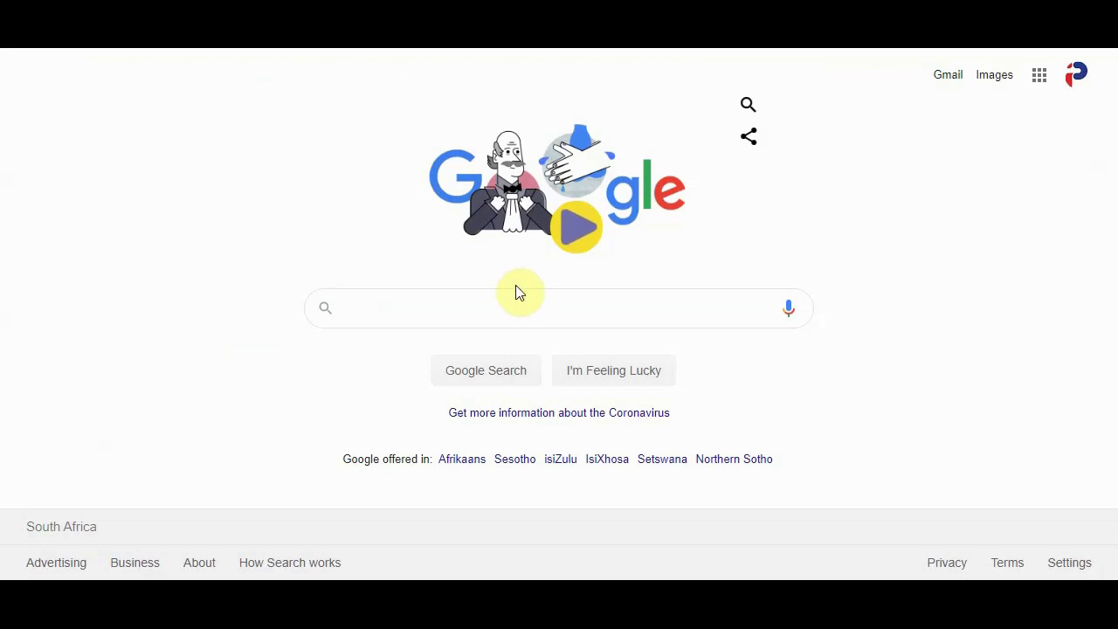
Google 'teams free' and open the 'Free Chat, Video Calling, Collaboration | Microsoft Teams' result
left_click(514, 296)
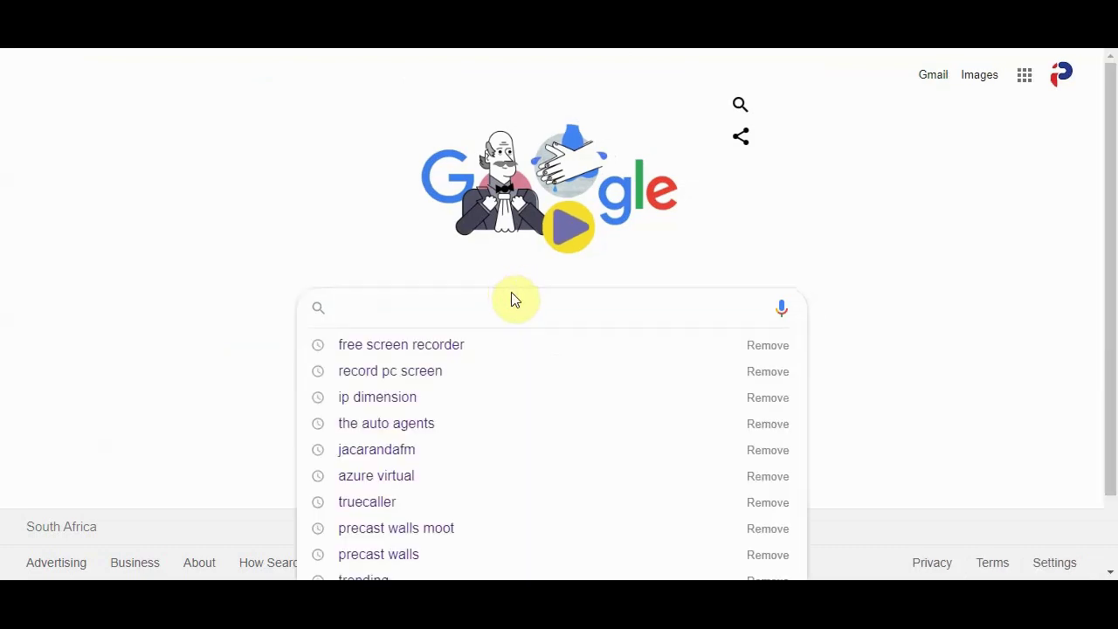
type("teams ")
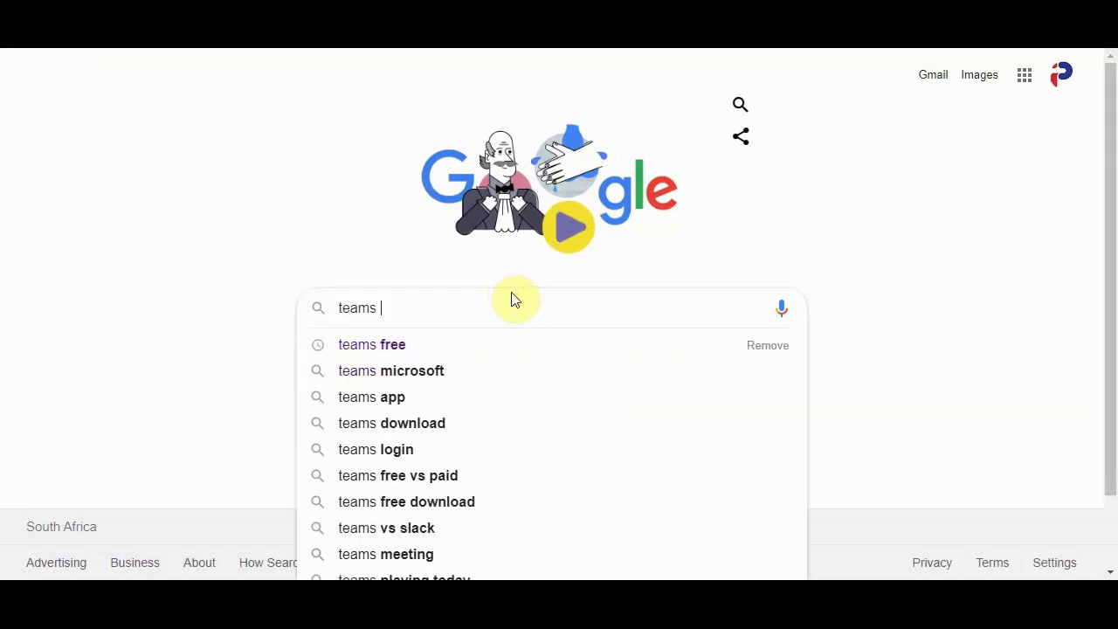
type("free")
key("Return")
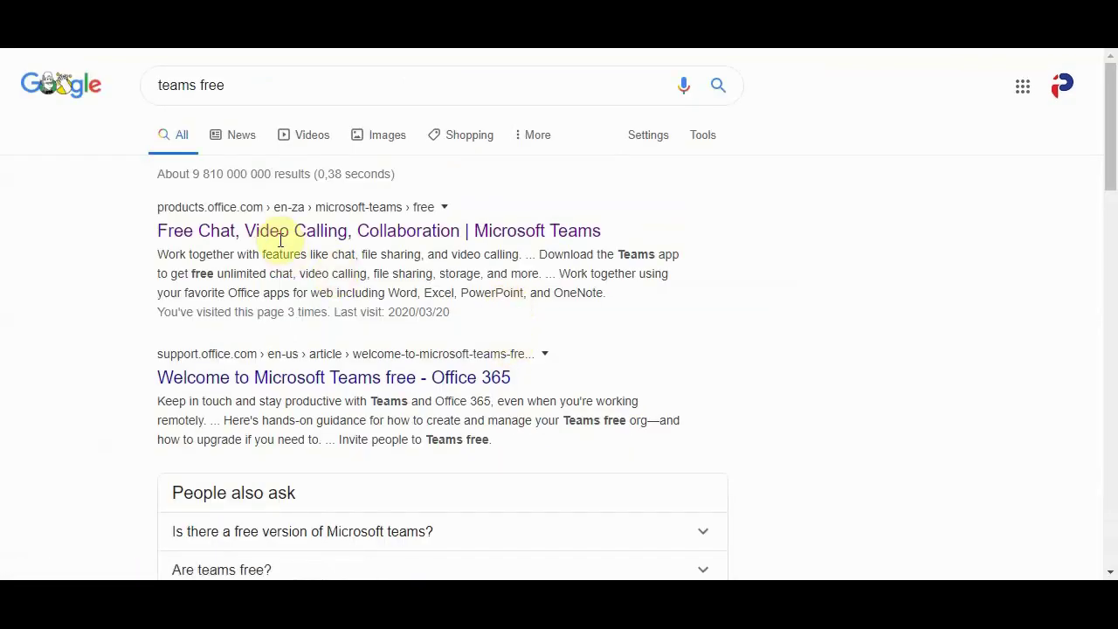
left_click(253, 238)
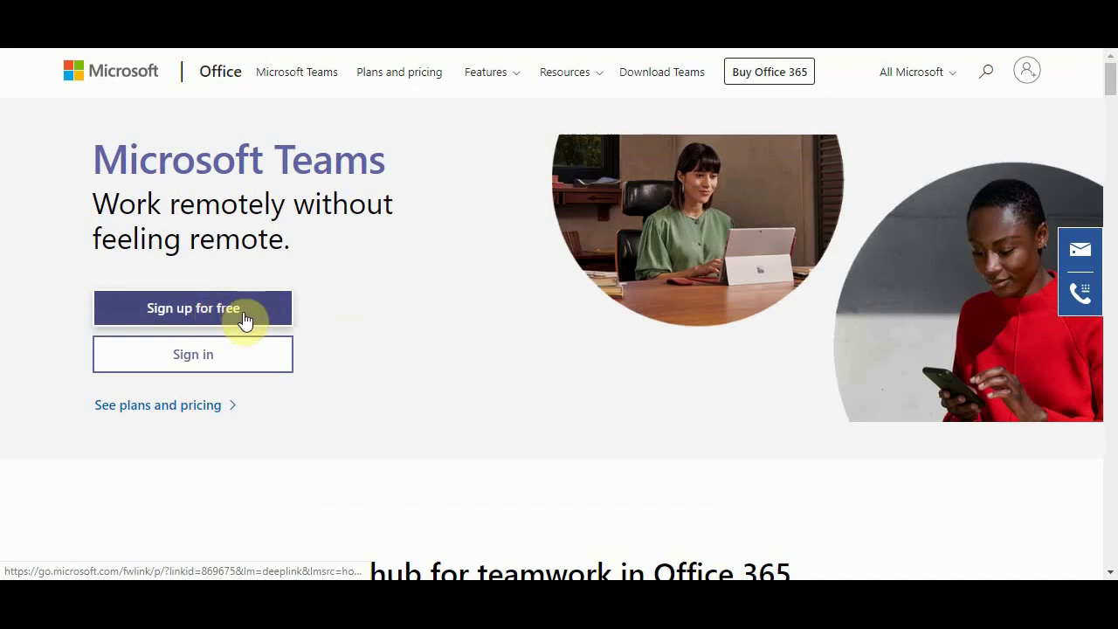
Start the free Teams sign-up and submit the work e-mail address
left_click(240, 318)
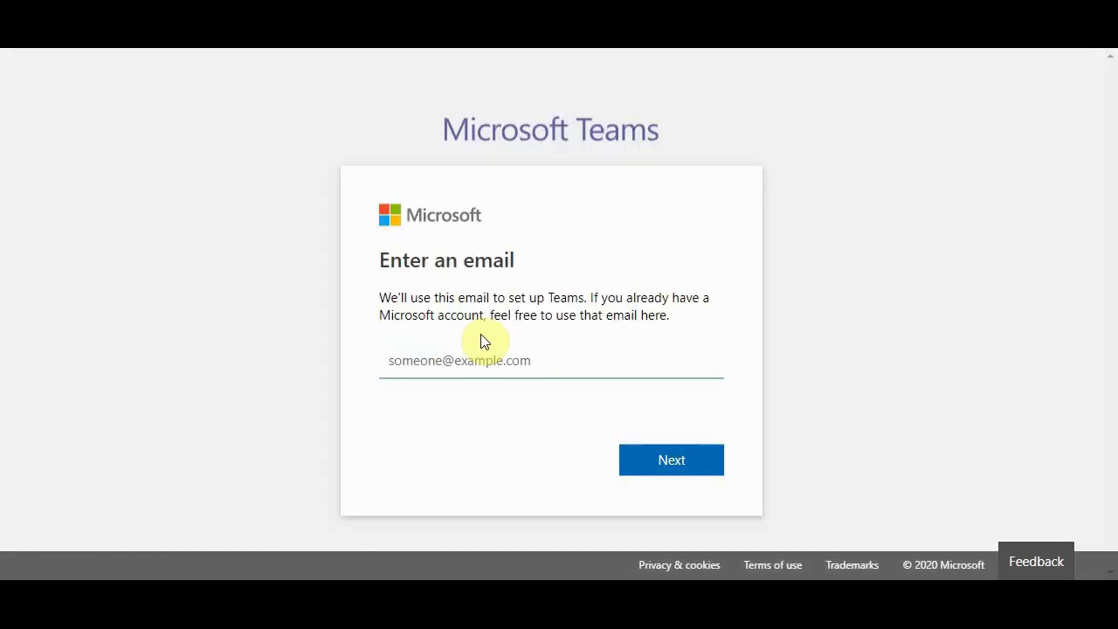
left_click(482, 359)
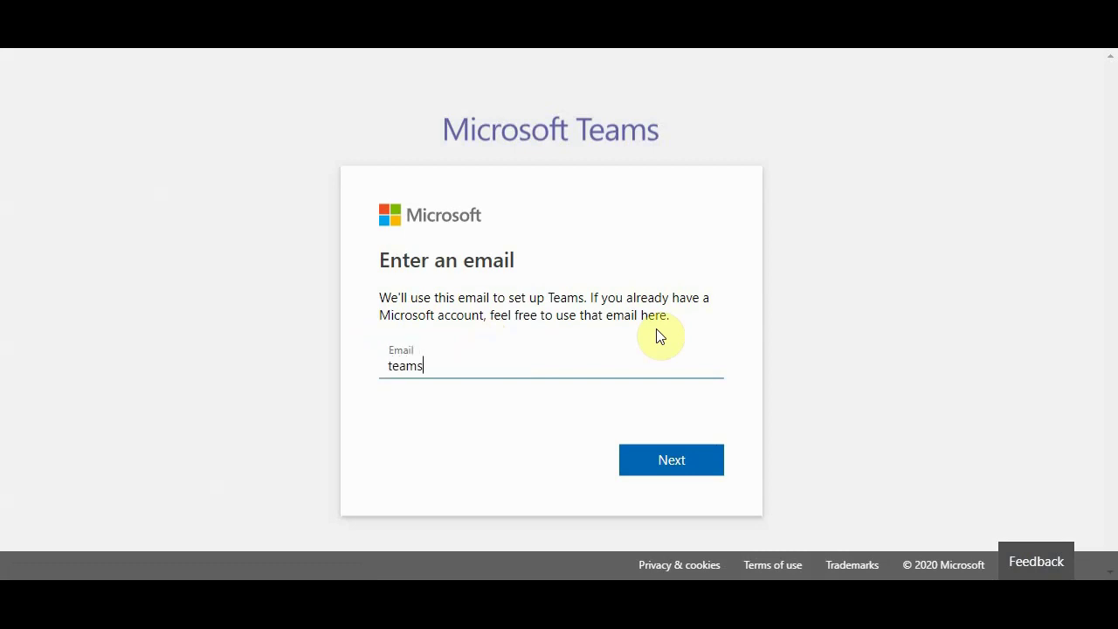
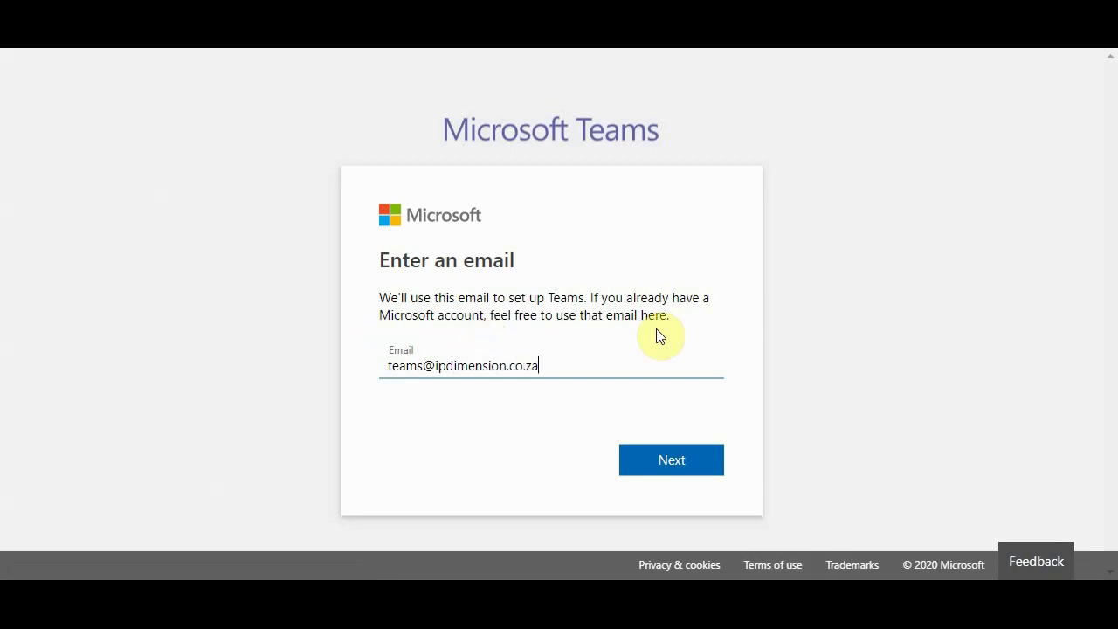
left_click(657, 467)
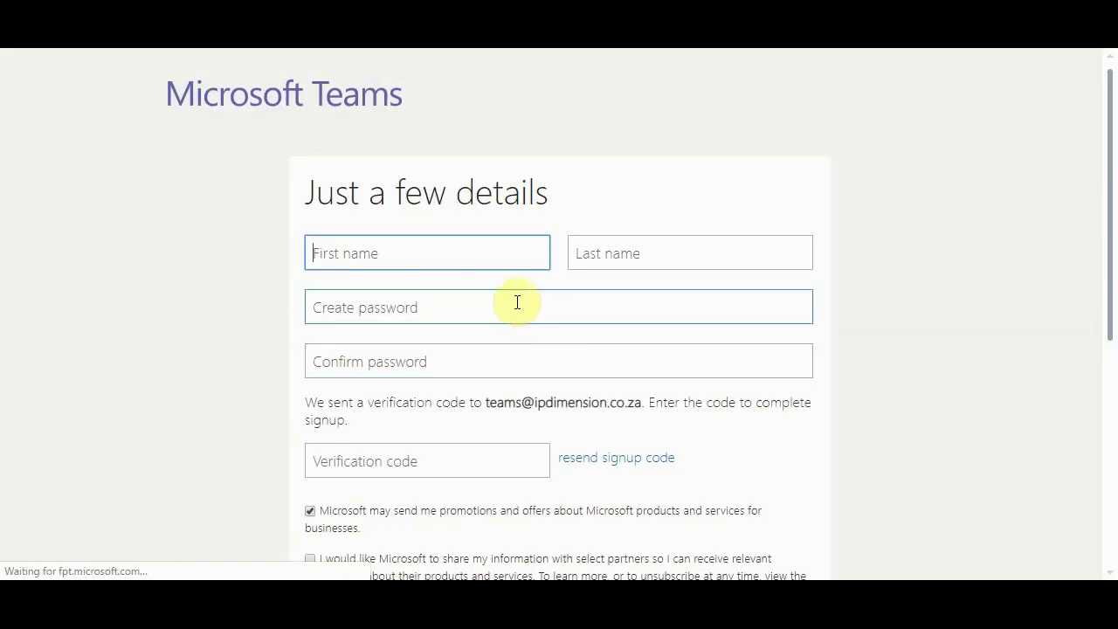
Enter the account holder's first and last name, then the password and its confirmation
type("Teams")
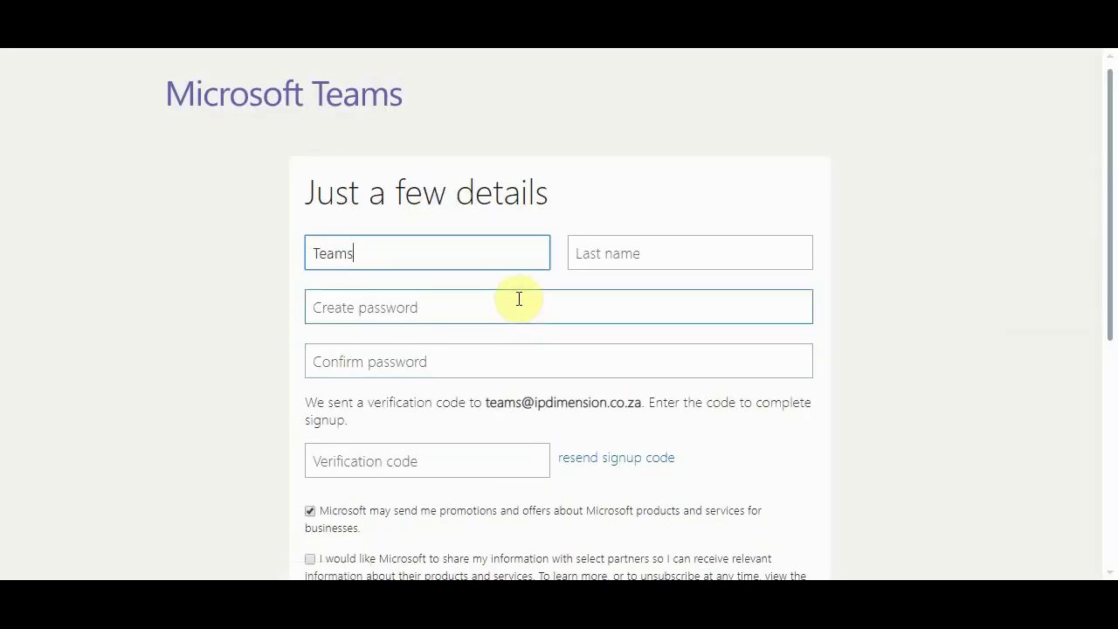
key("Tab")
type("Group")
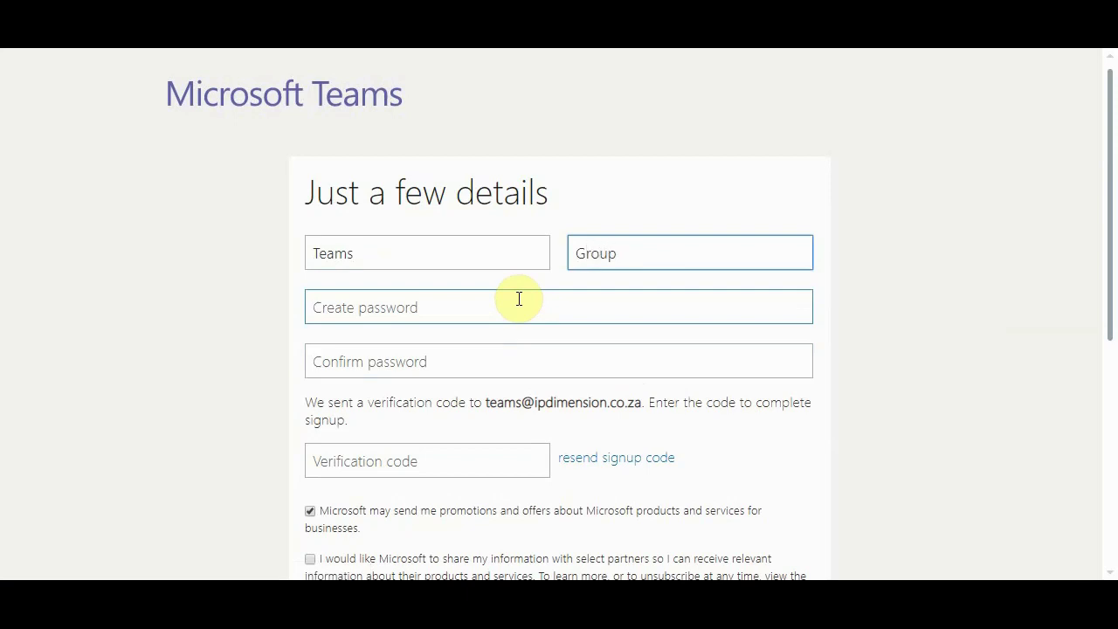
key("Tab")
type("******")
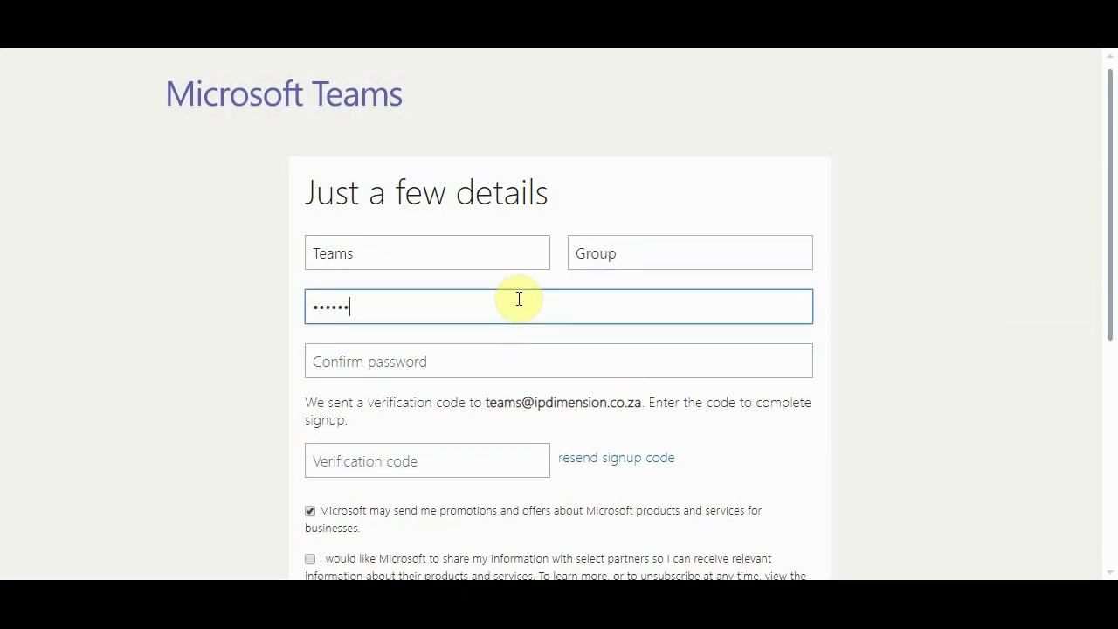
type("********")
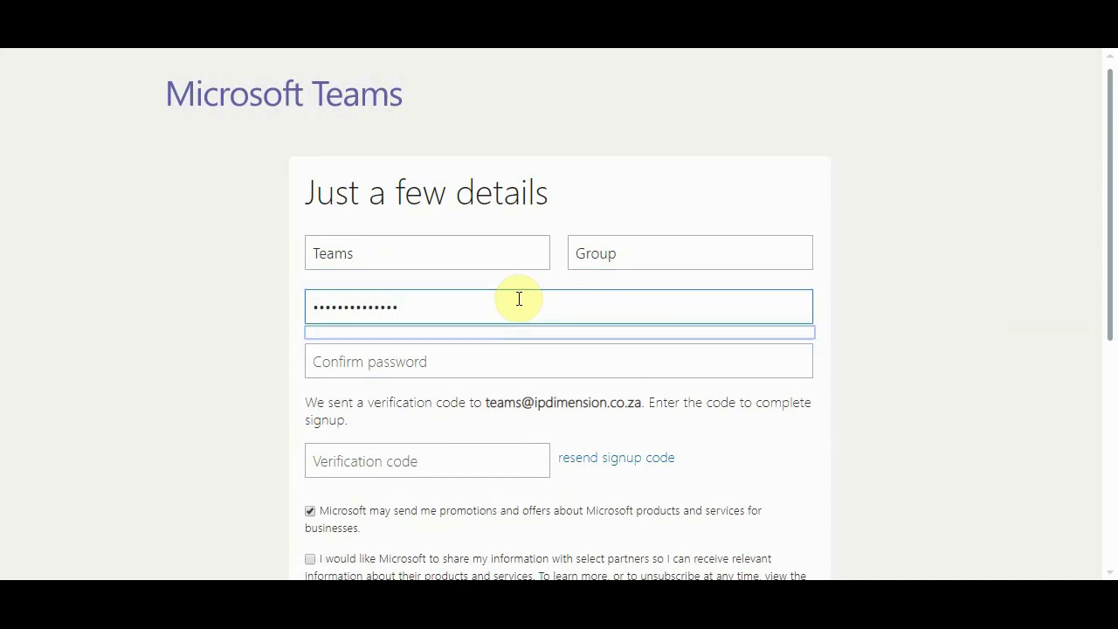
key("Tab")
type("*******")
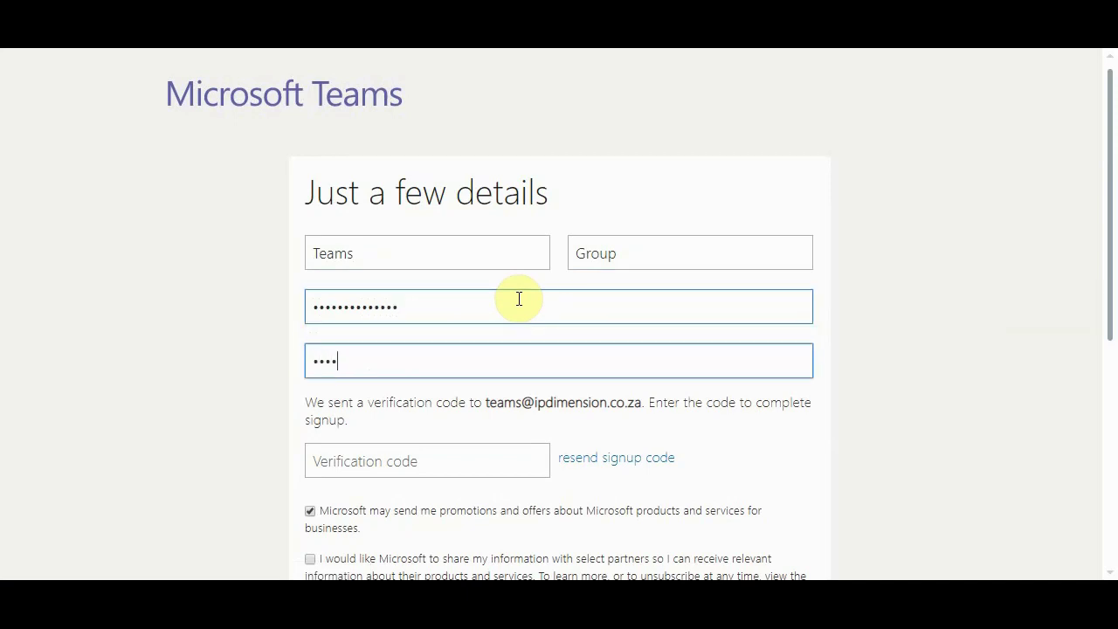
type("*******")
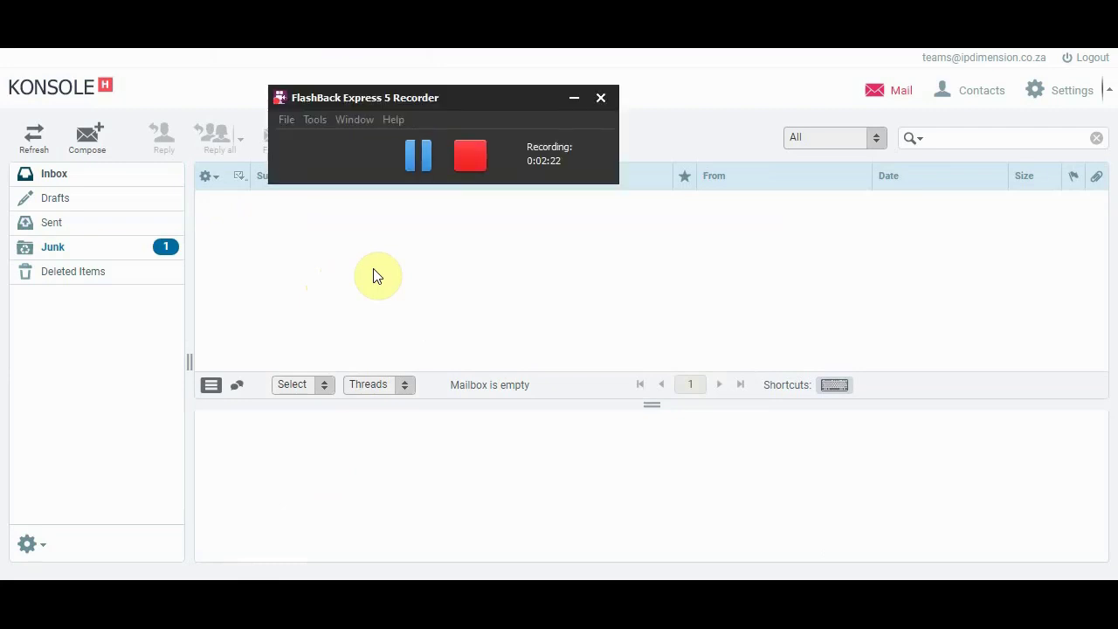
Open Konsole Mail's Junk folder to find the Teams verification code e-mail
left_click(420, 158)
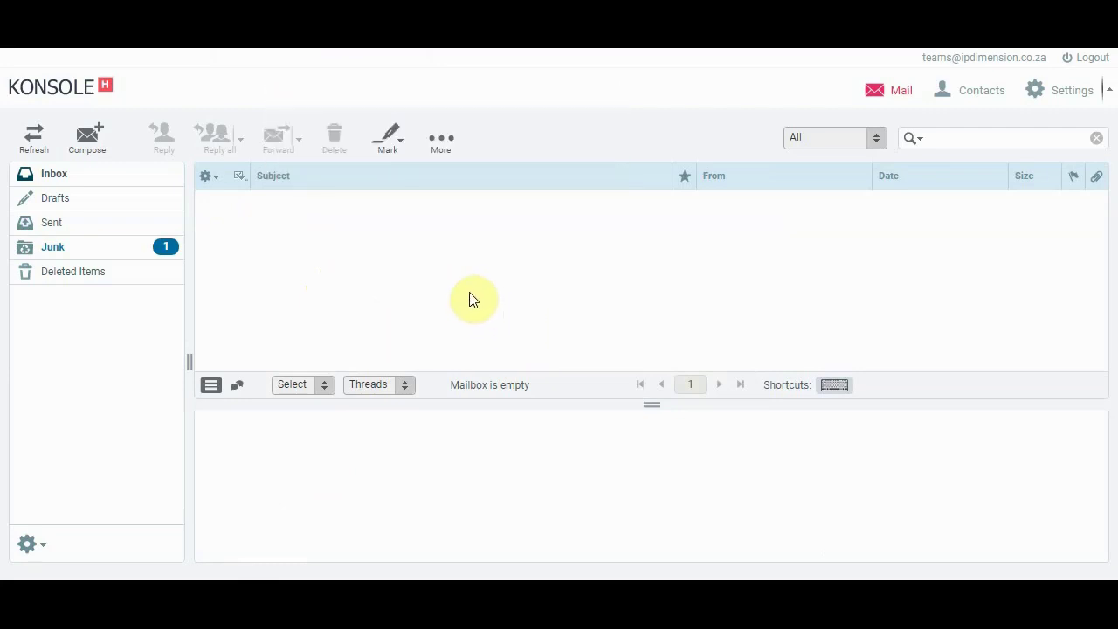
left_click(59, 249)
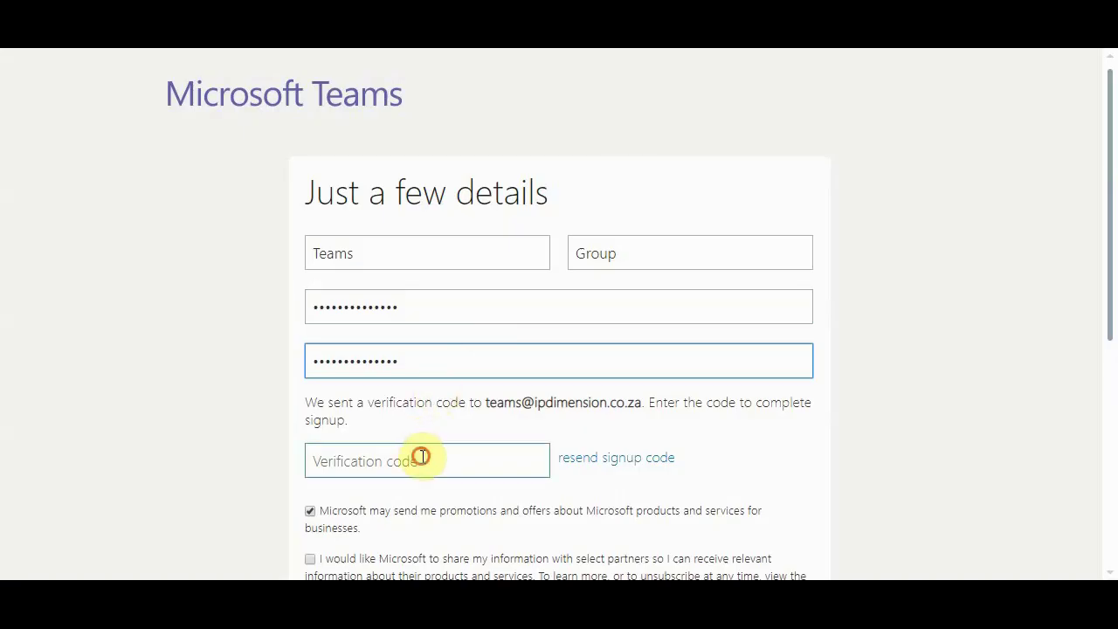
Enter the e-mailed verification code, untick Microsoft promotions, and start the account
left_click(422, 455)
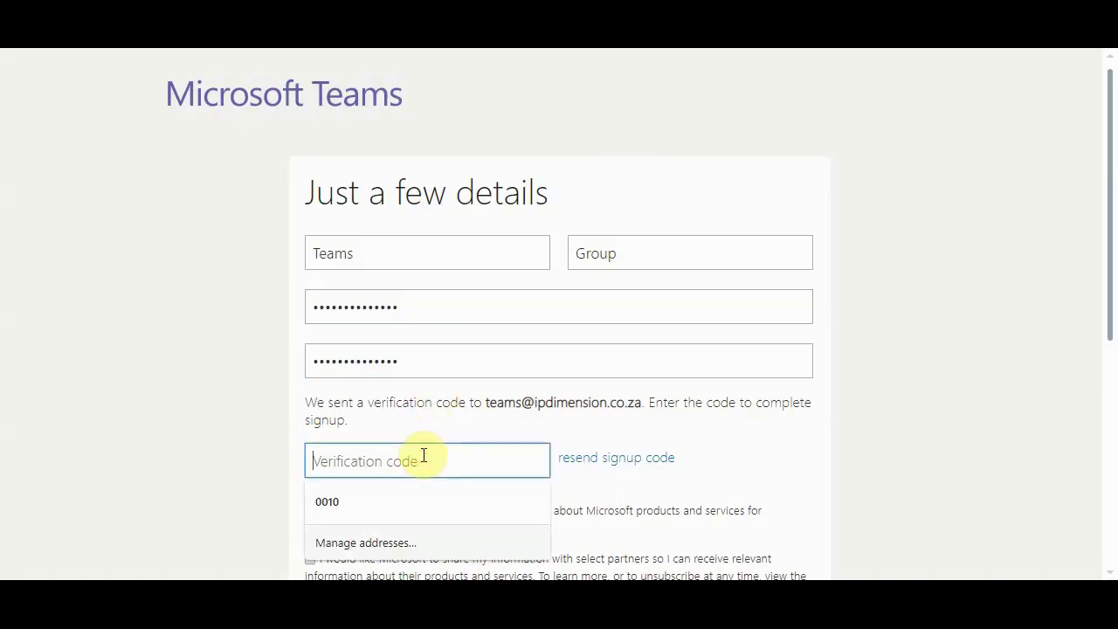
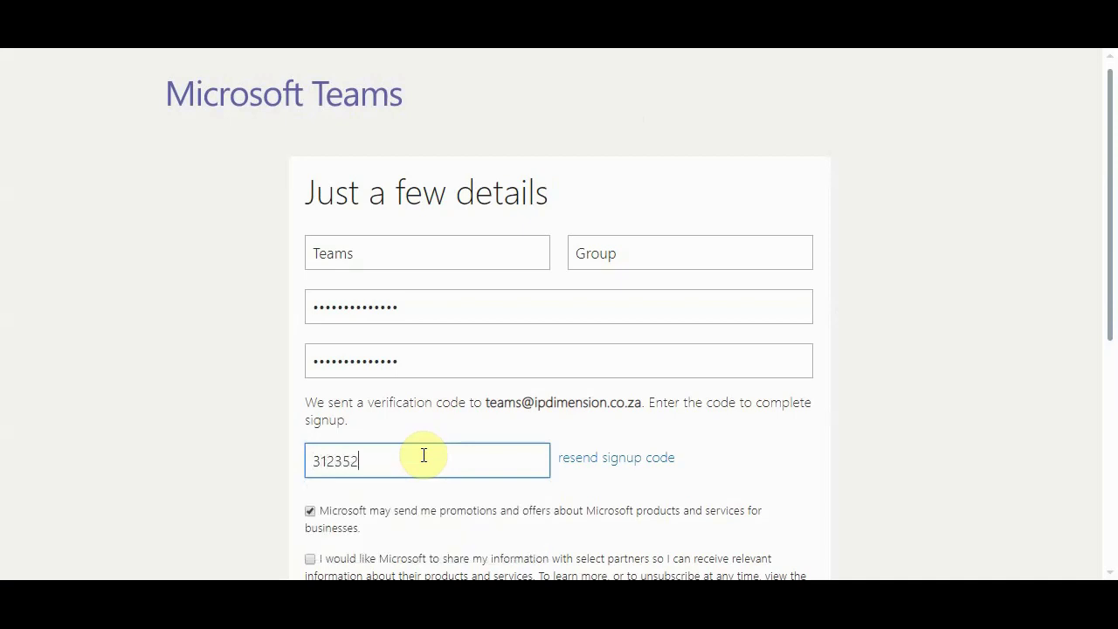
scroll(424, 450, "down", 3)
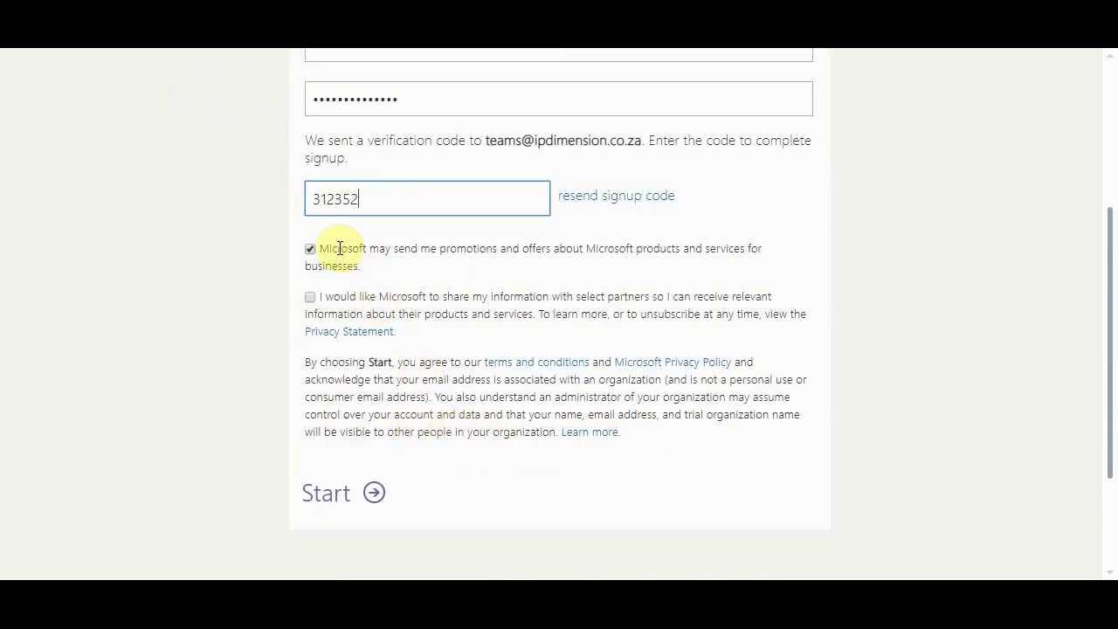
left_click(310, 250)
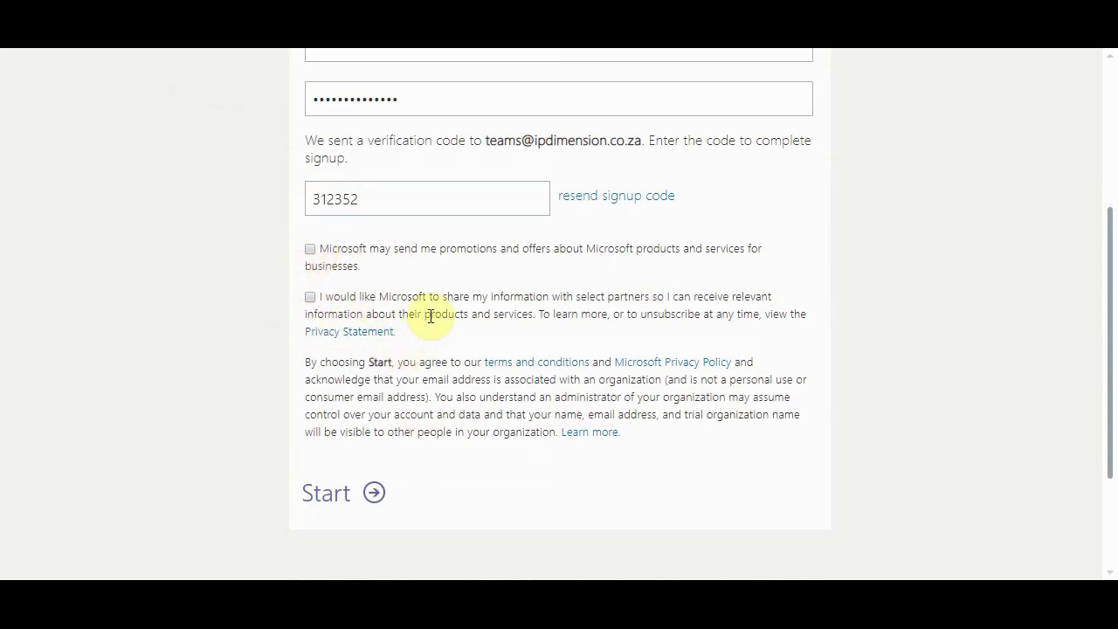
left_click(326, 496)
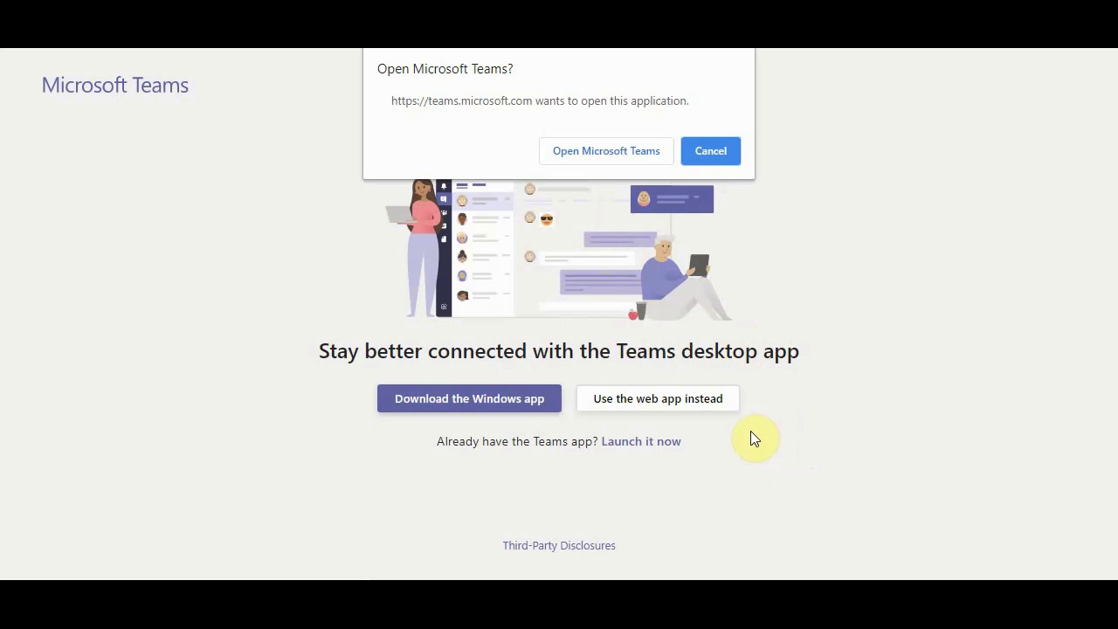
Cancel the 'Open Microsoft Teams?' prompt and choose the web app instead
left_click(712, 152)
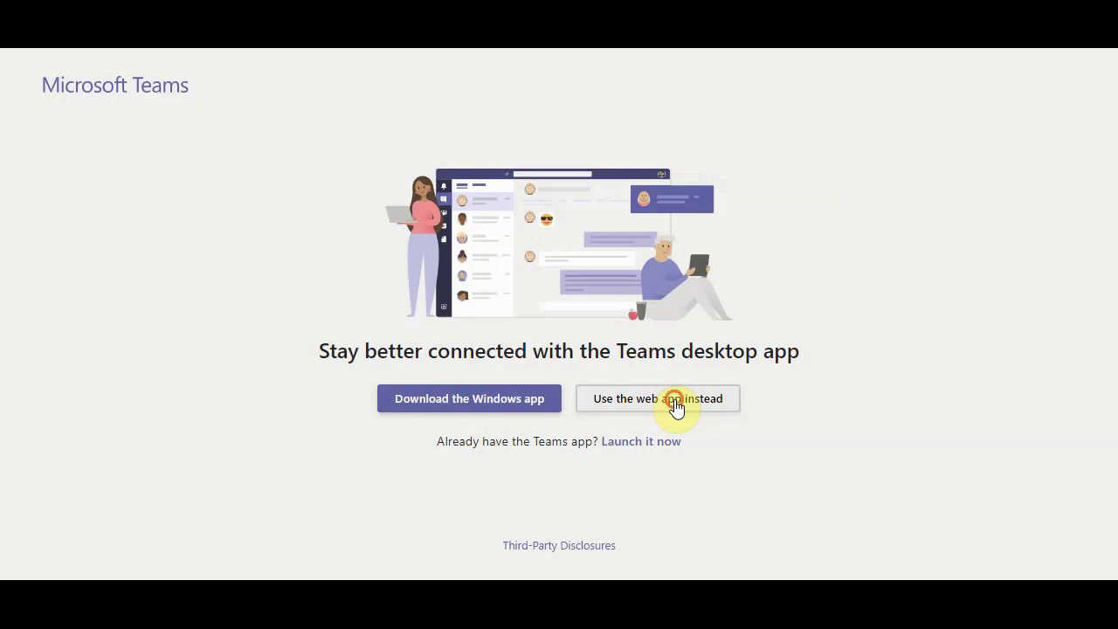
left_click(677, 407)
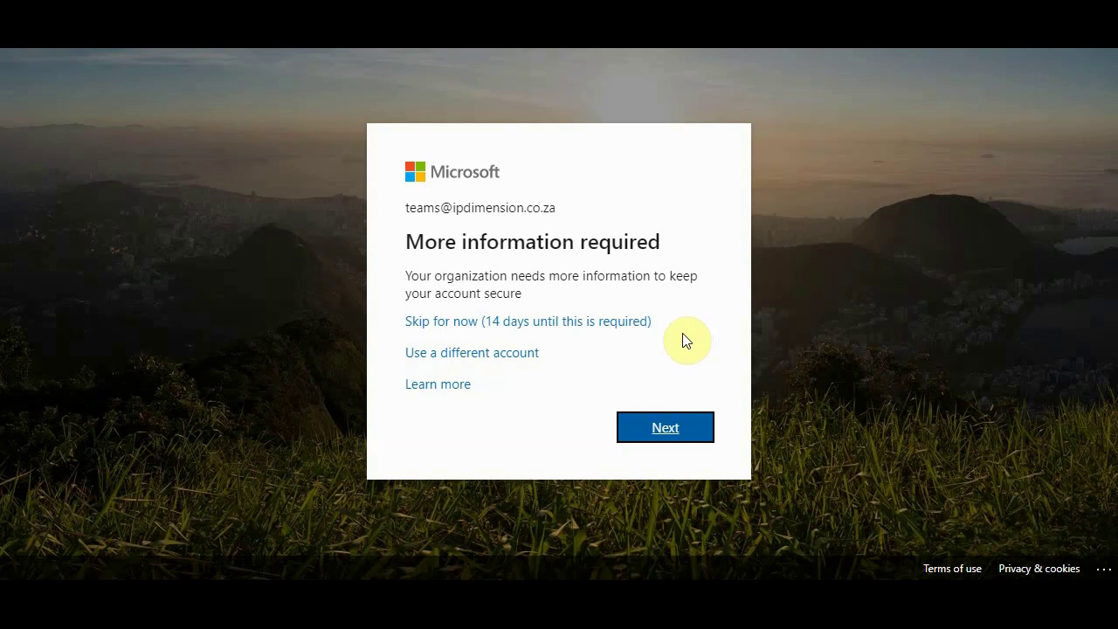
Skip the security info for 14 days and use the Teams web app
left_click(568, 330)
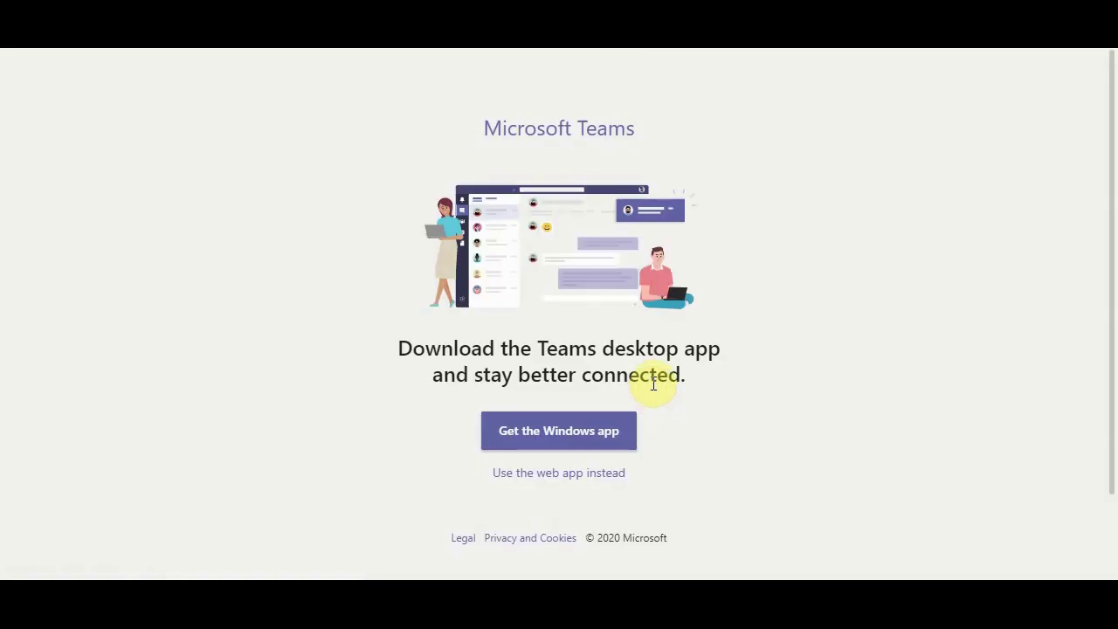
left_click(592, 481)
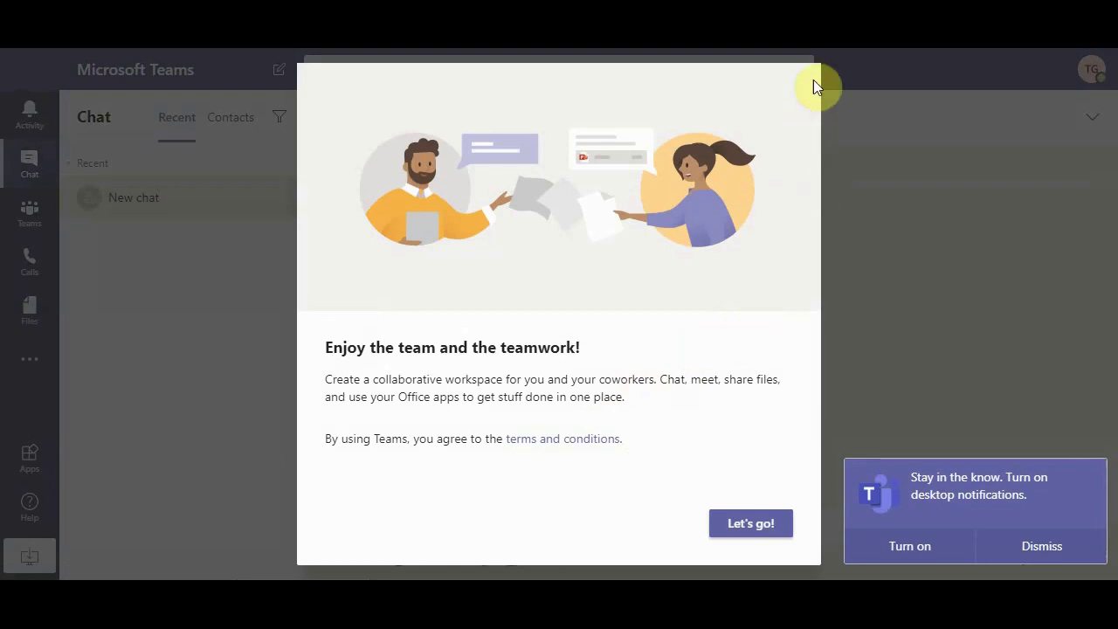
Dismiss the welcome, chat tip, notification and read-receipt prompts, then show the Teams area
left_click(759, 527)
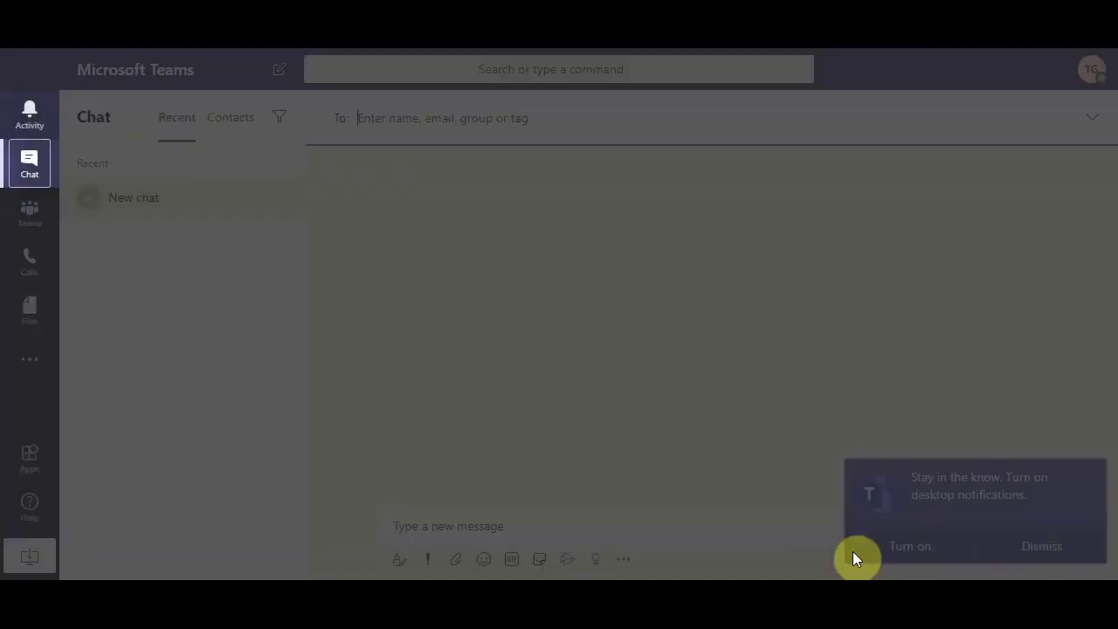
left_click(664, 434)
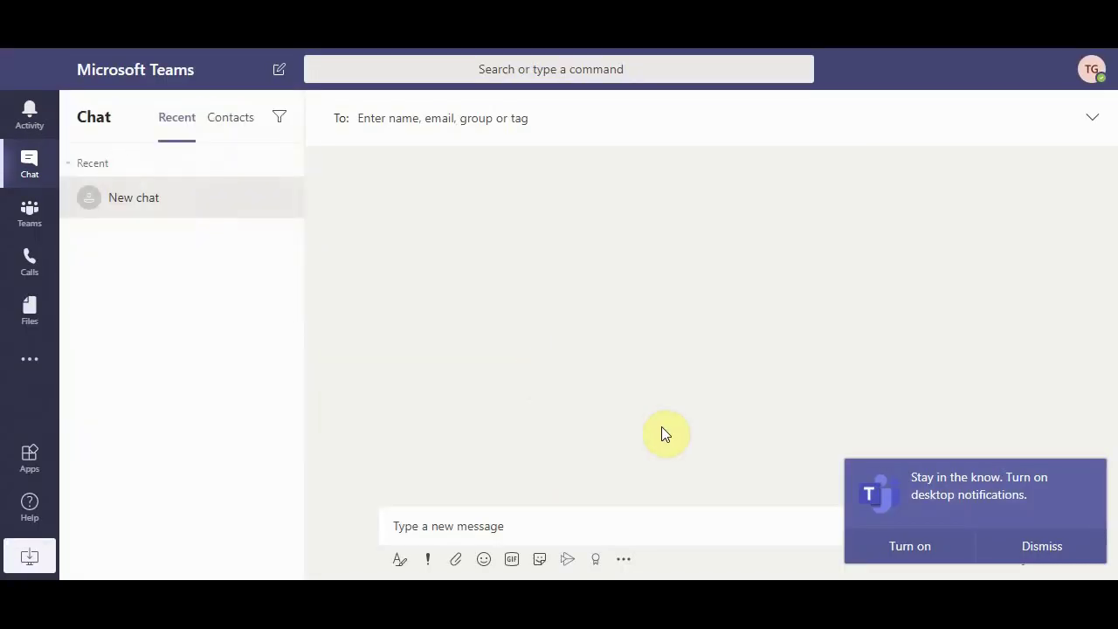
left_click(1014, 550)
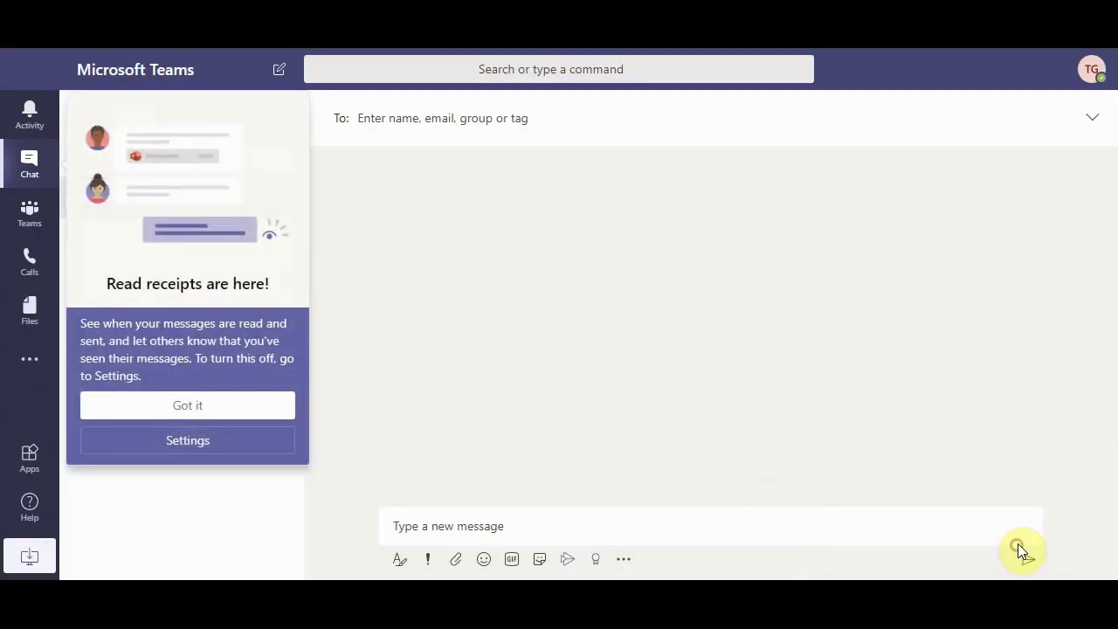
left_click(211, 407)
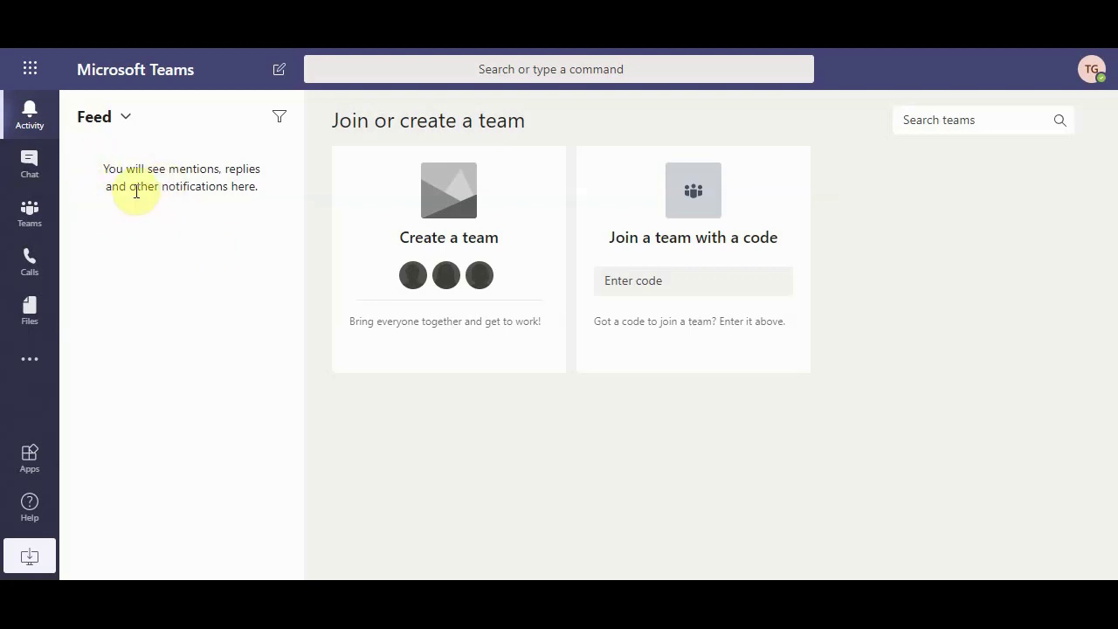
left_click(29, 221)
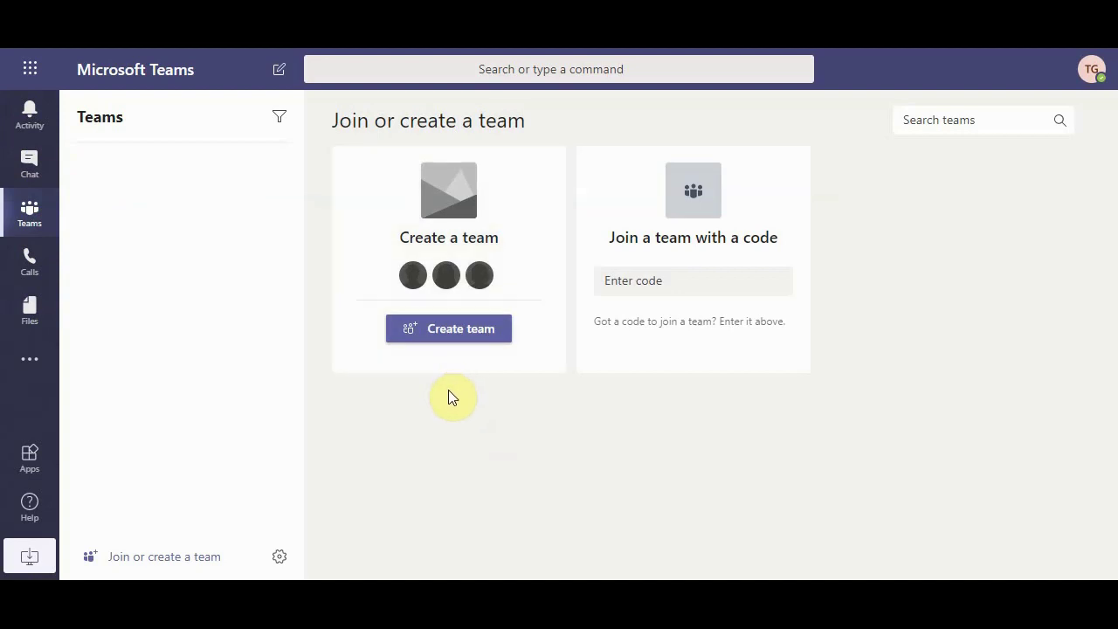
Build a private team from scratch named 'Demo Team'
left_click(475, 344)
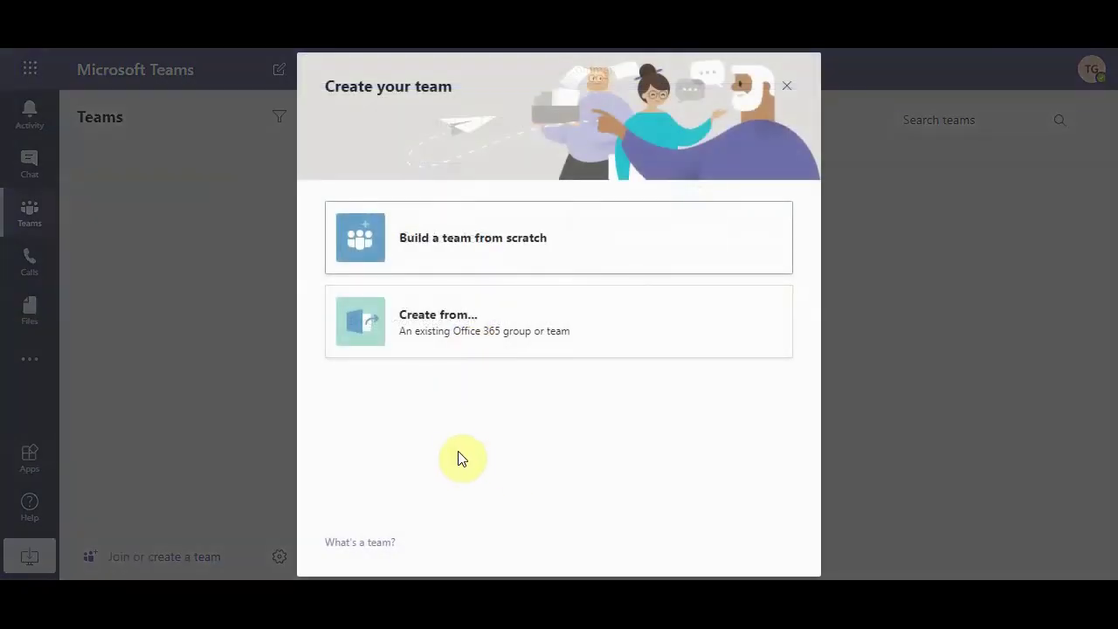
left_click(508, 258)
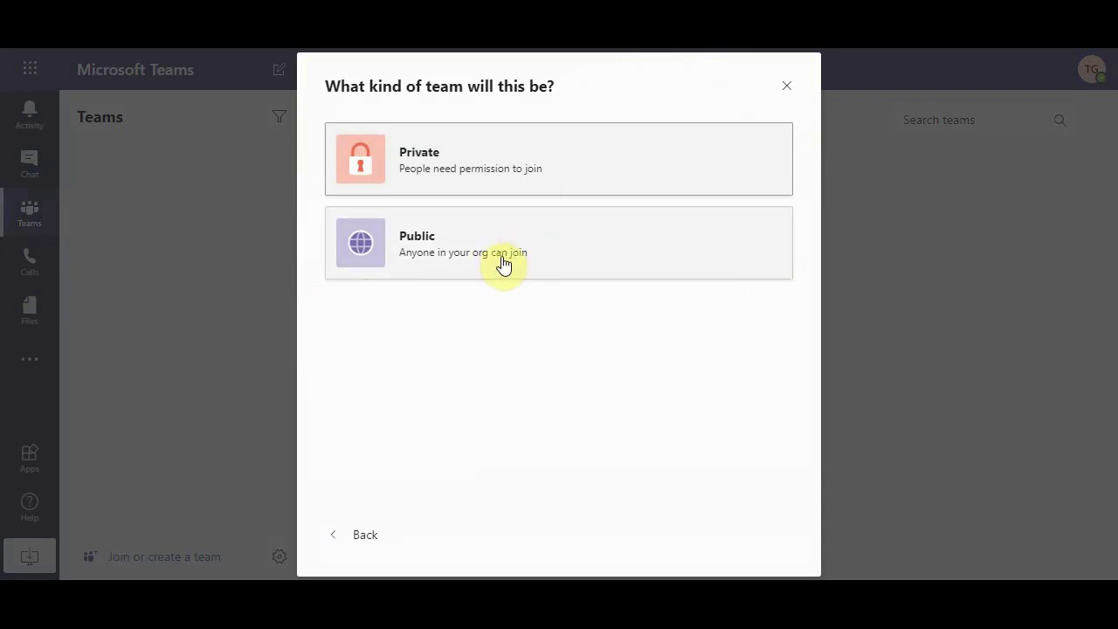
left_click(529, 180)
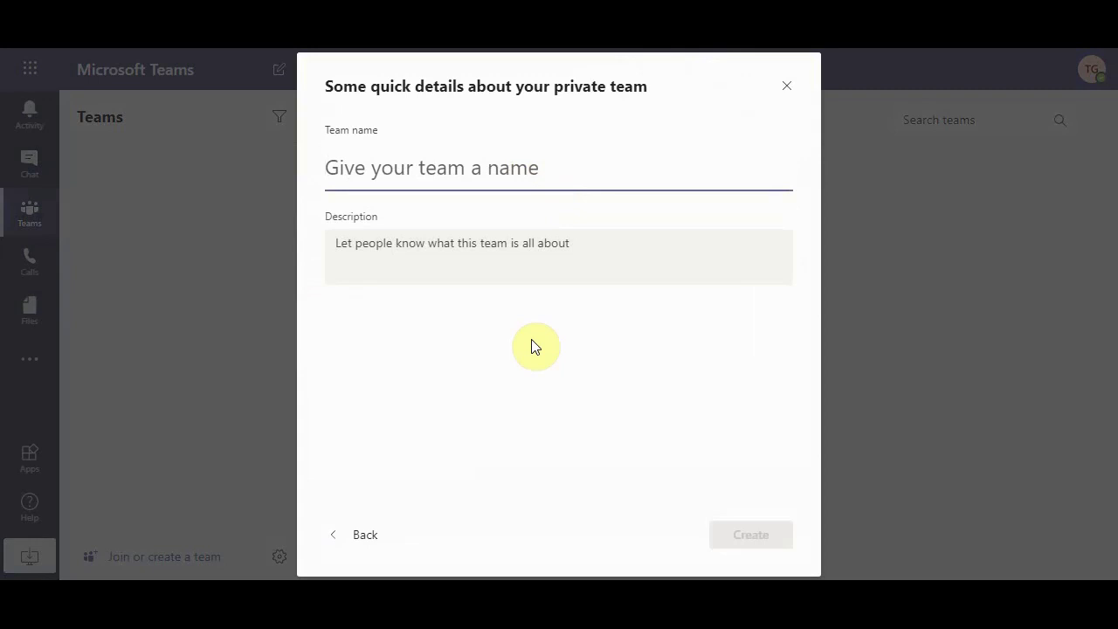
type("Dem")
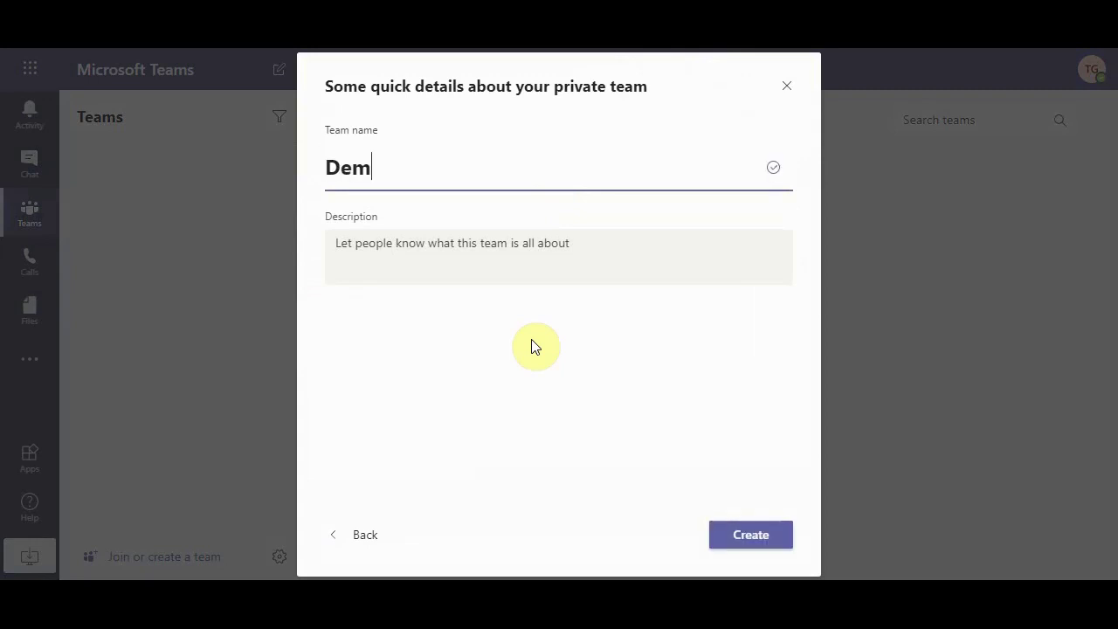
type("o Team")
left_click(756, 538)
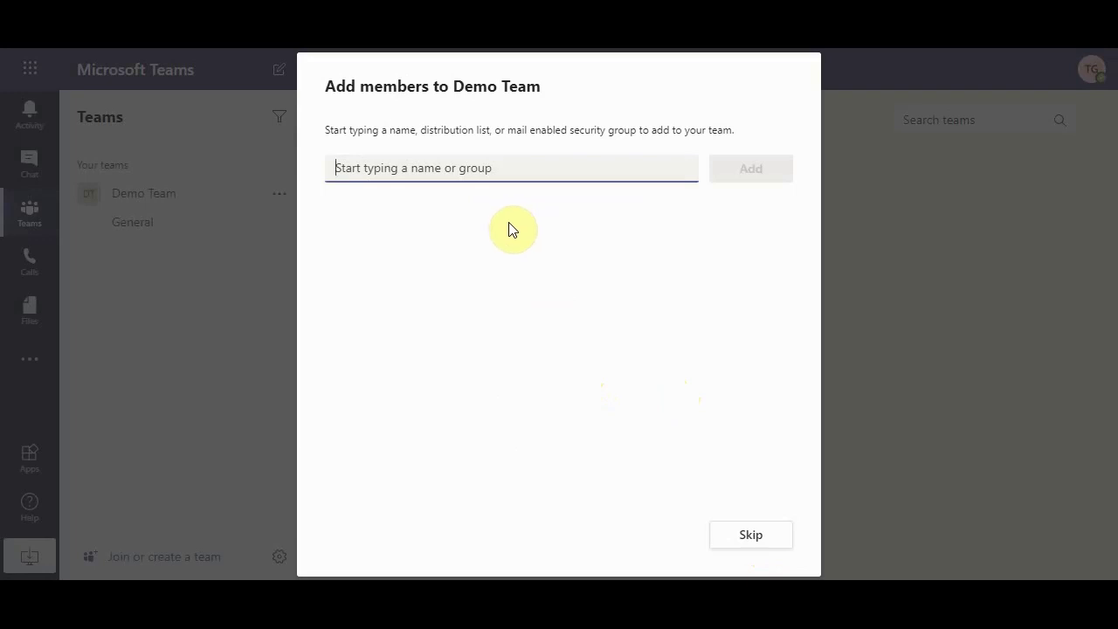
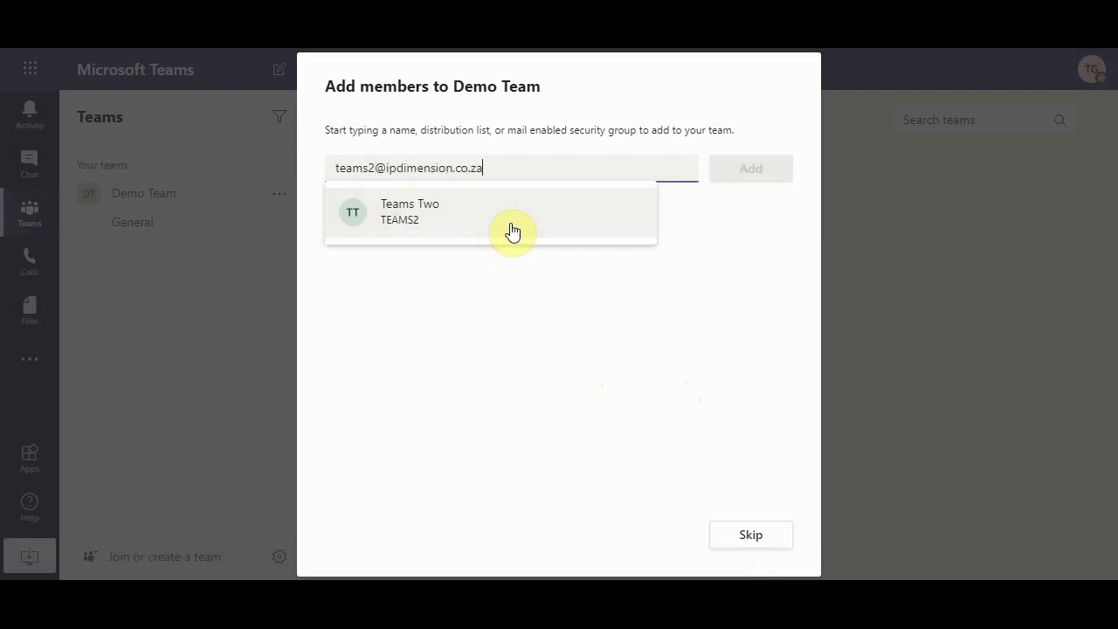
Add a colleague's e-mail account and a second colleague by name as Demo Team members
left_click(468, 225)
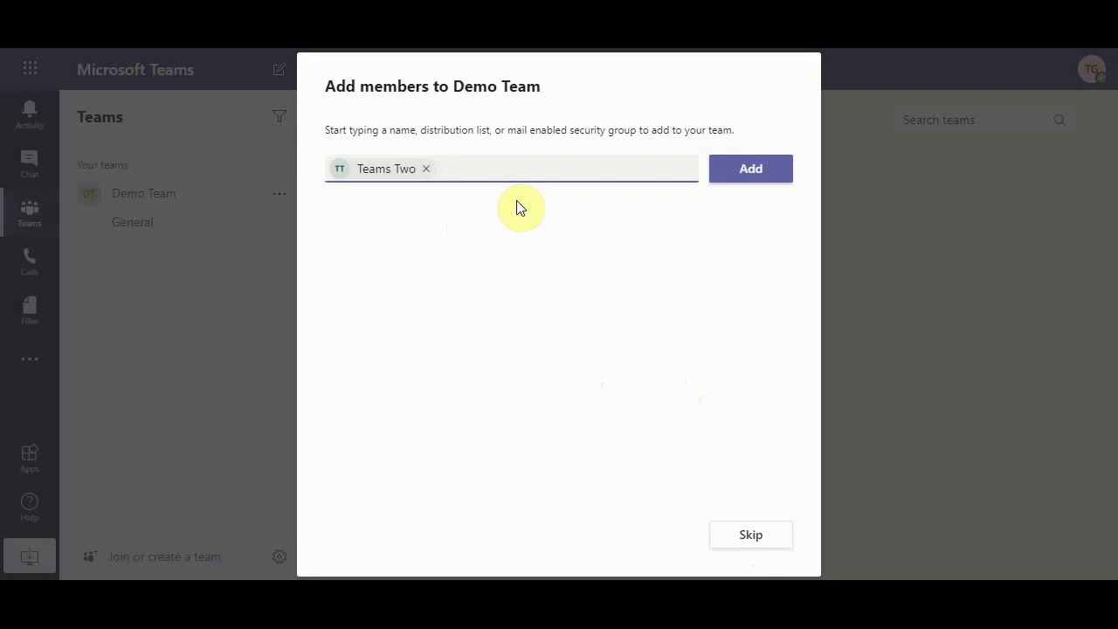
type("Rihan")
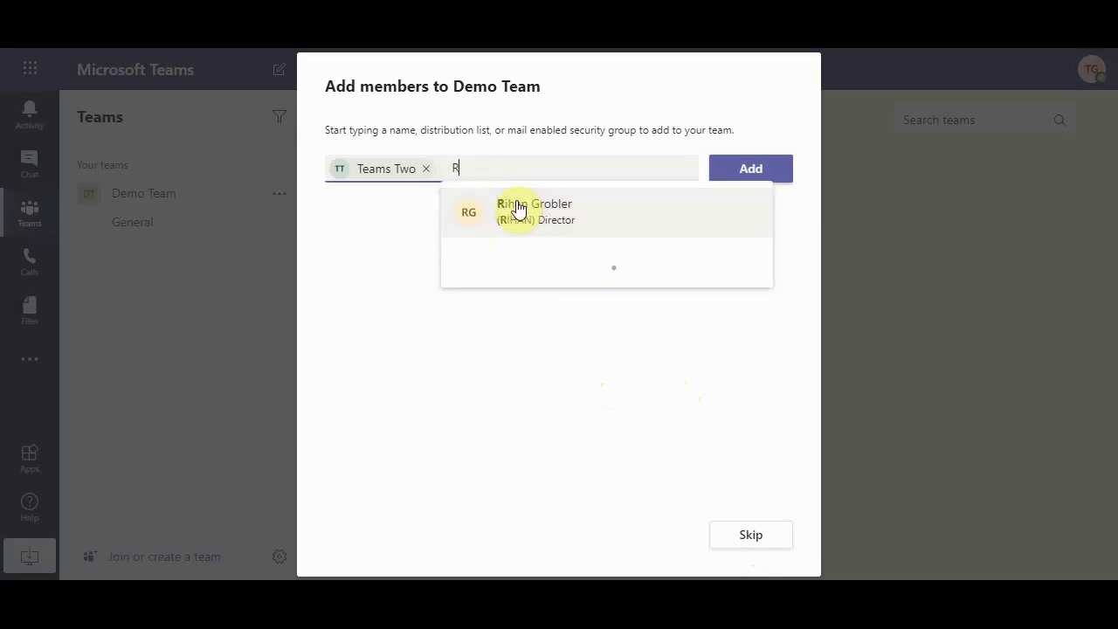
left_click(568, 238)
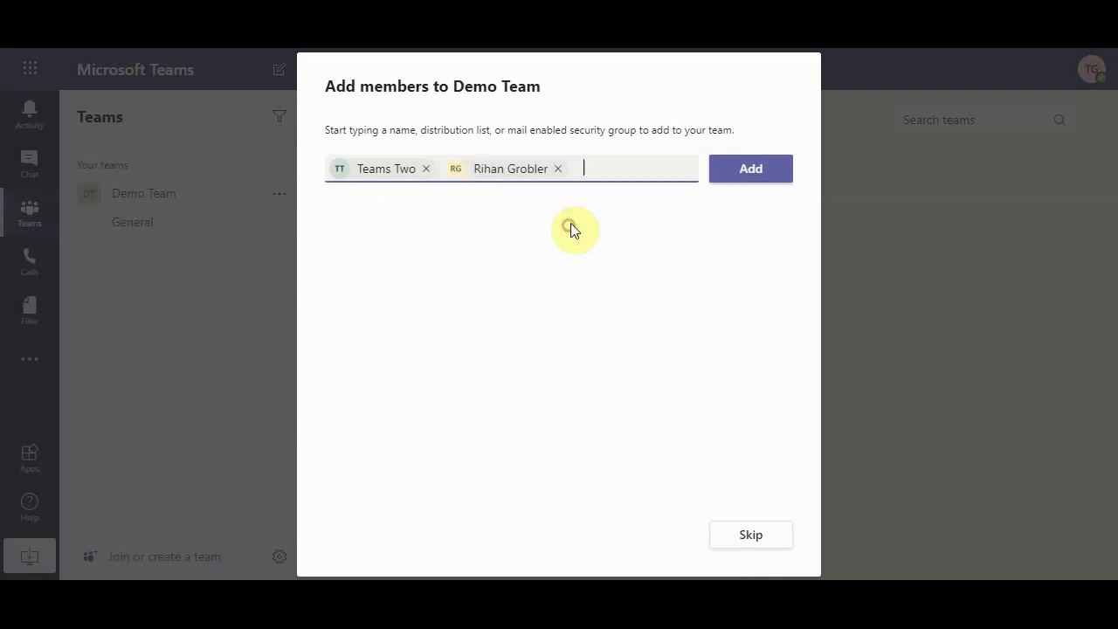
left_click(734, 175)
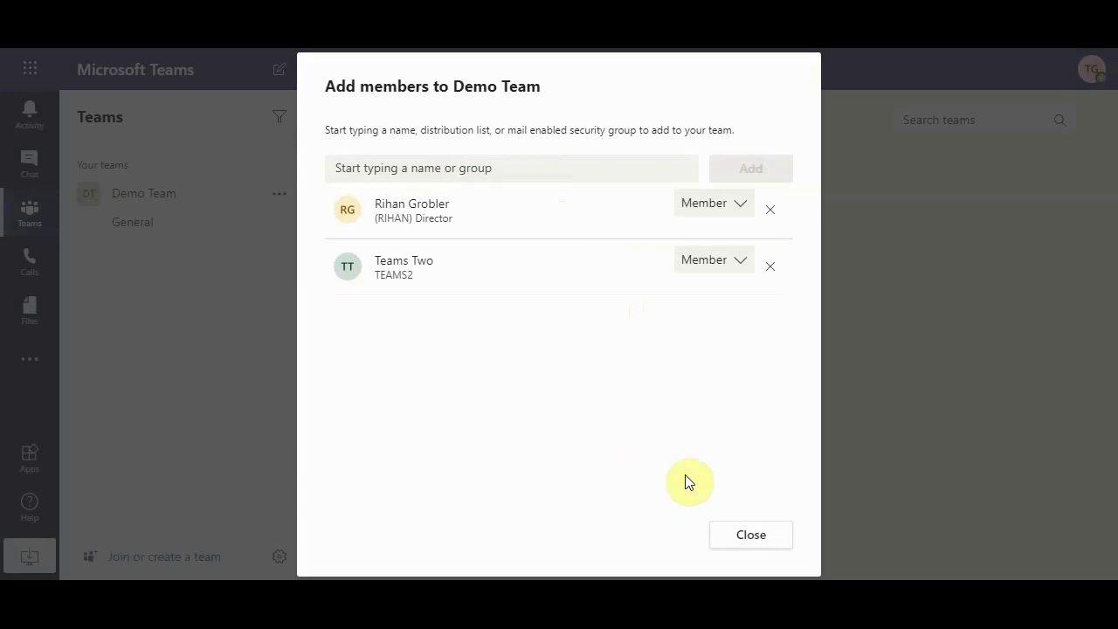
left_click(751, 535)
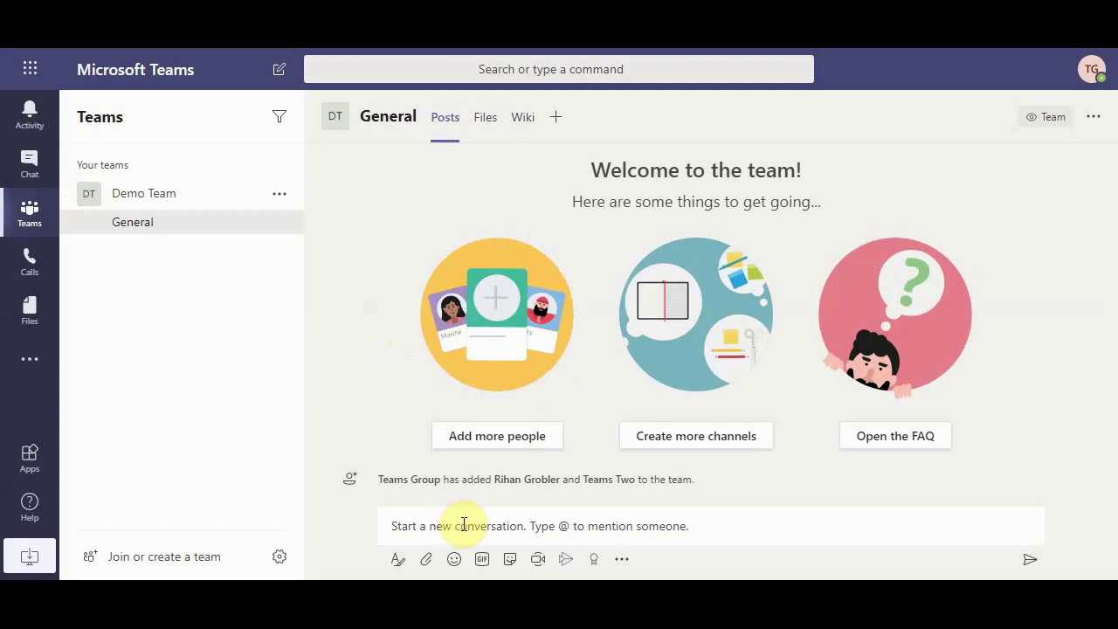
left_click(464, 524)
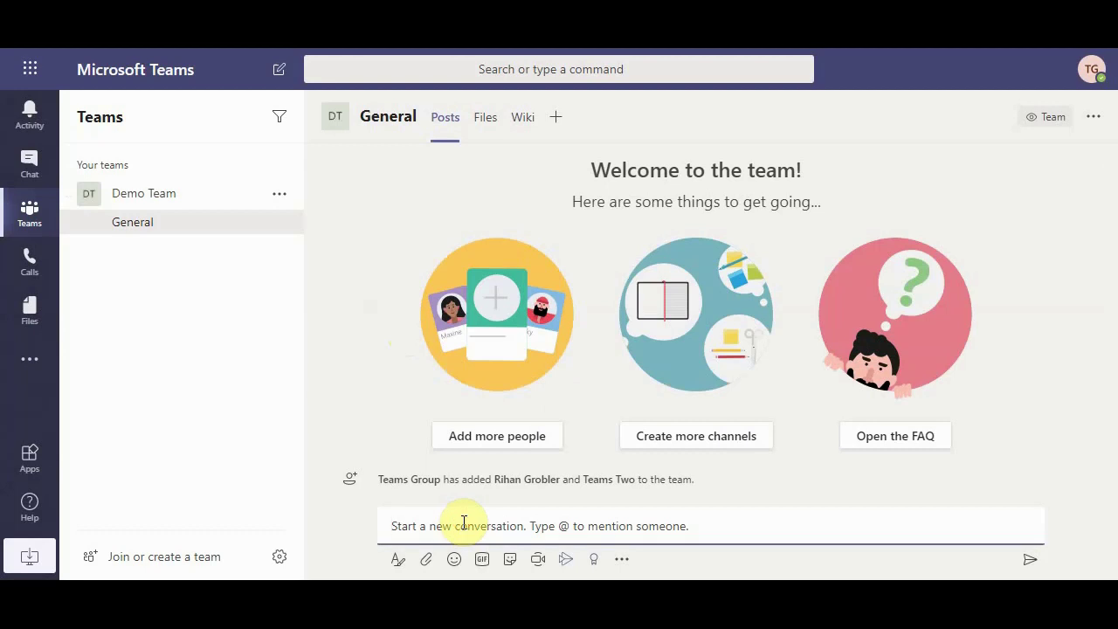
type("@")
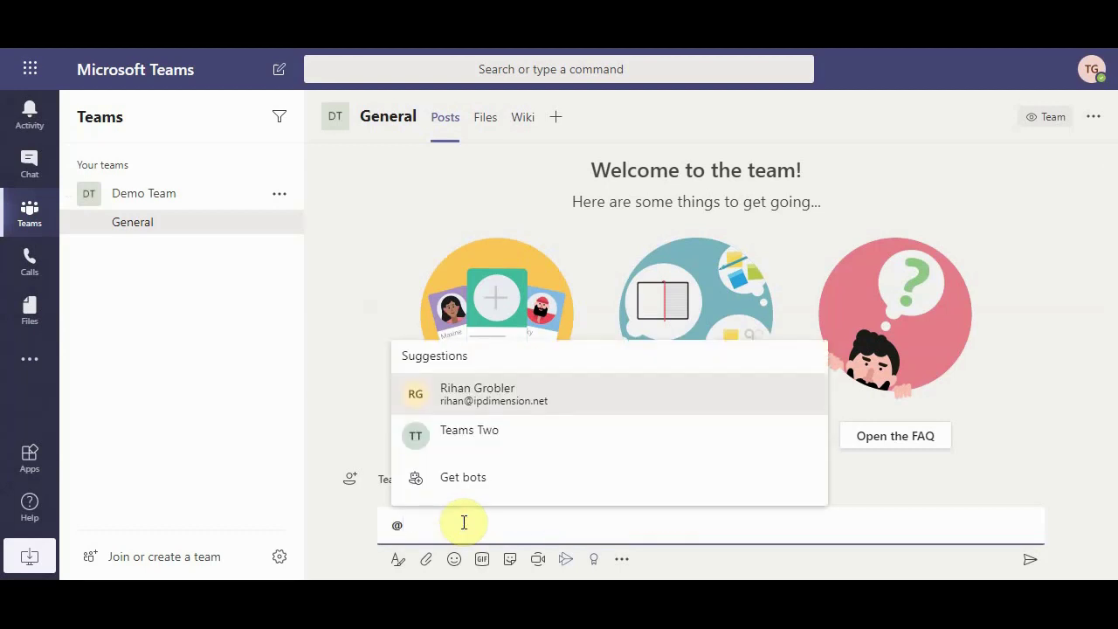
left_click(489, 434)
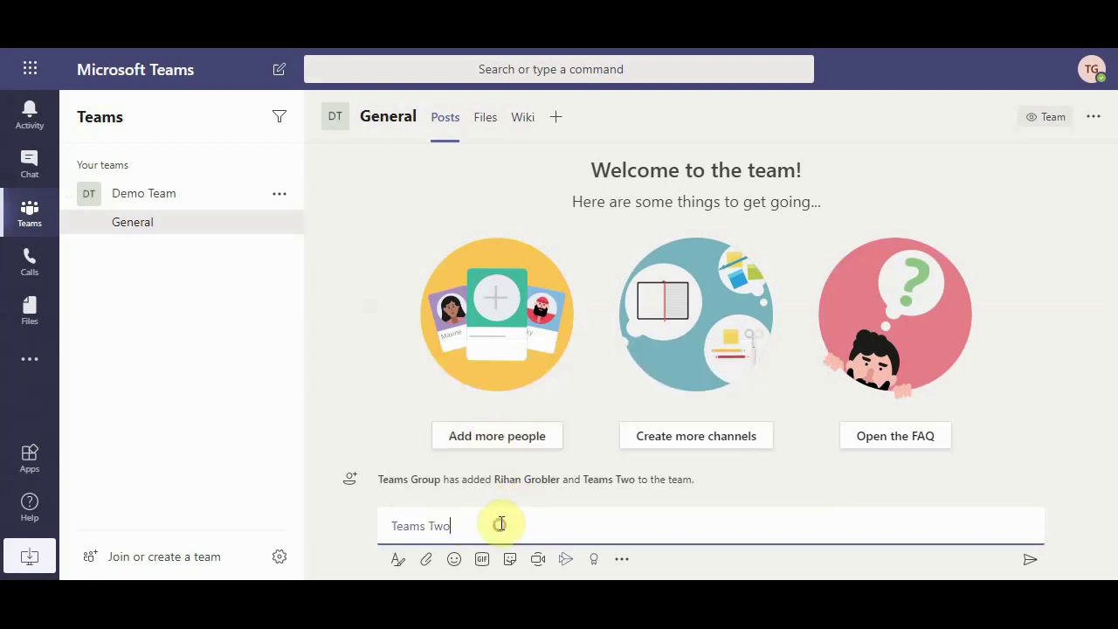
key("BackSpace")
key("BackSpace")
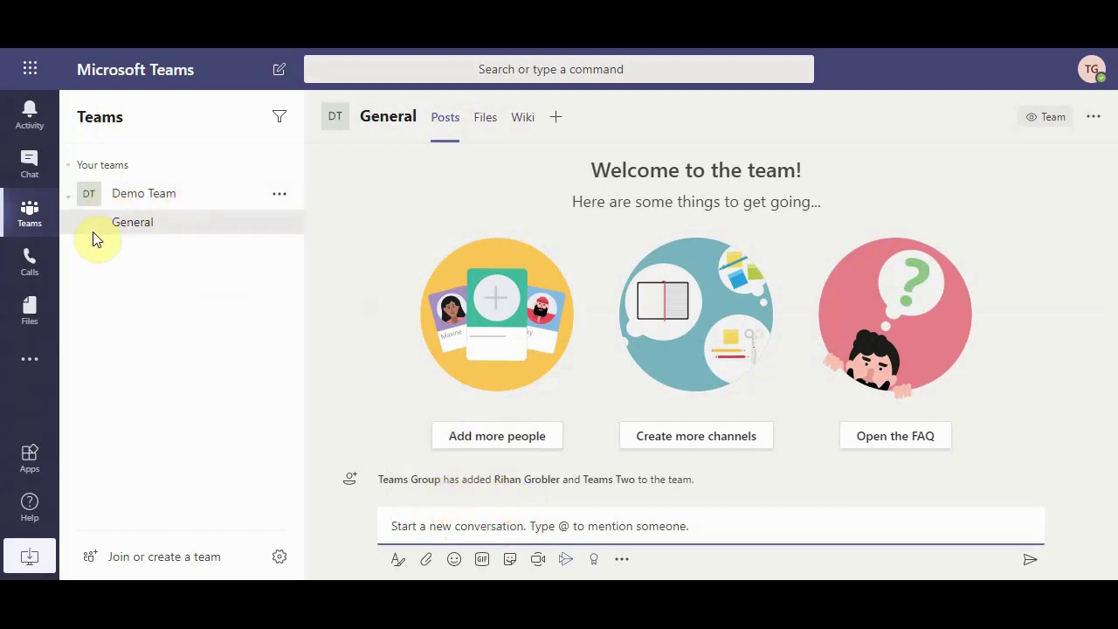
left_click(30, 173)
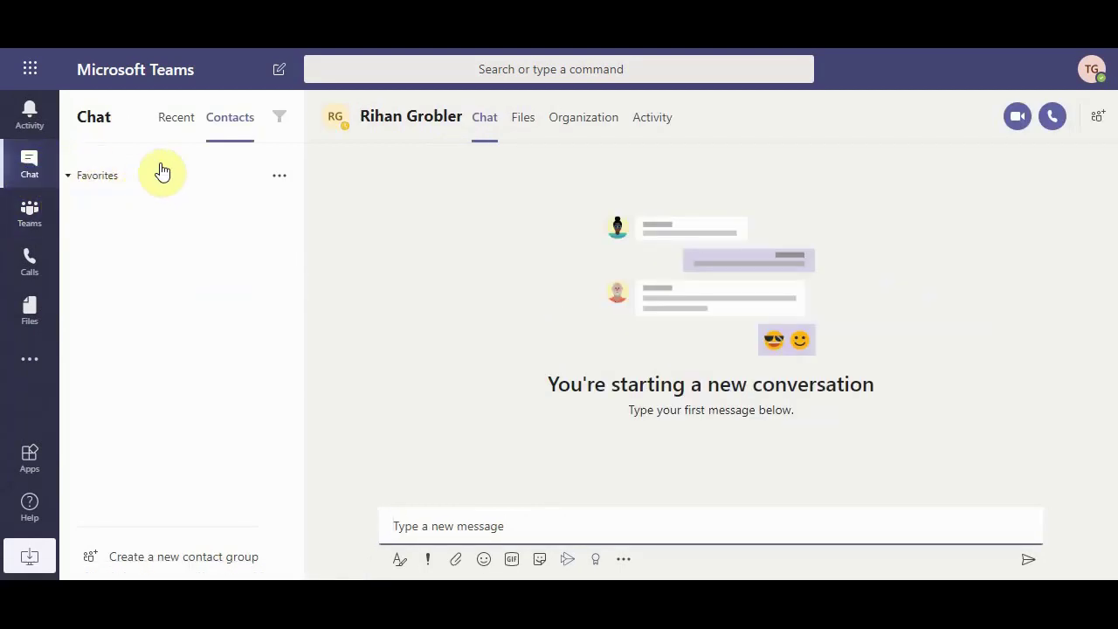
Search for the new team member by name and add them to the Favorites contact group
left_click(281, 178)
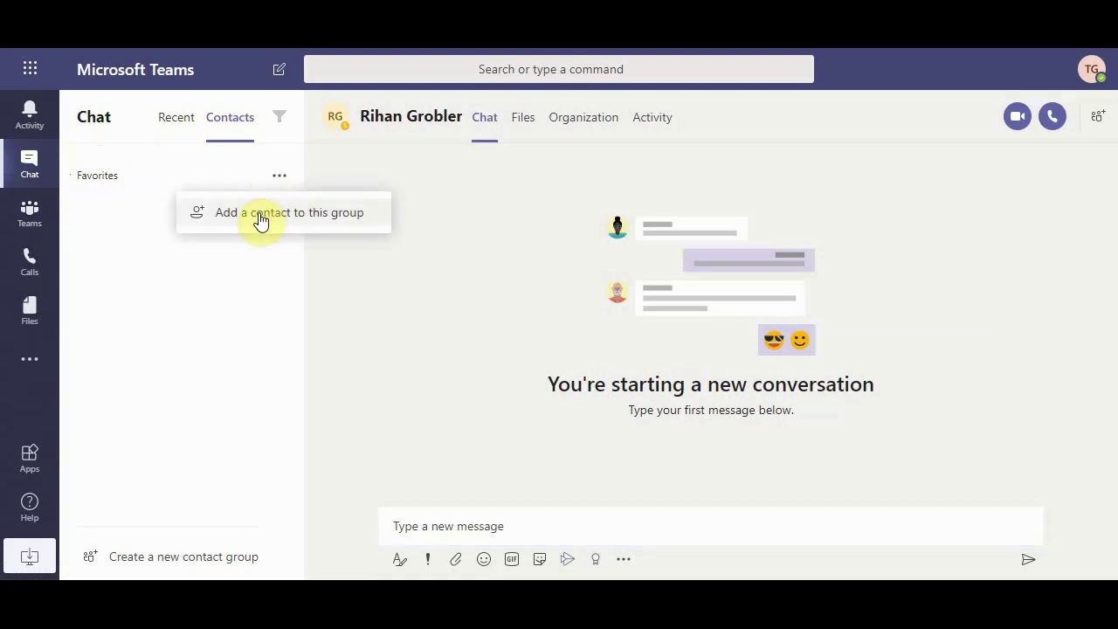
left_click(260, 215)
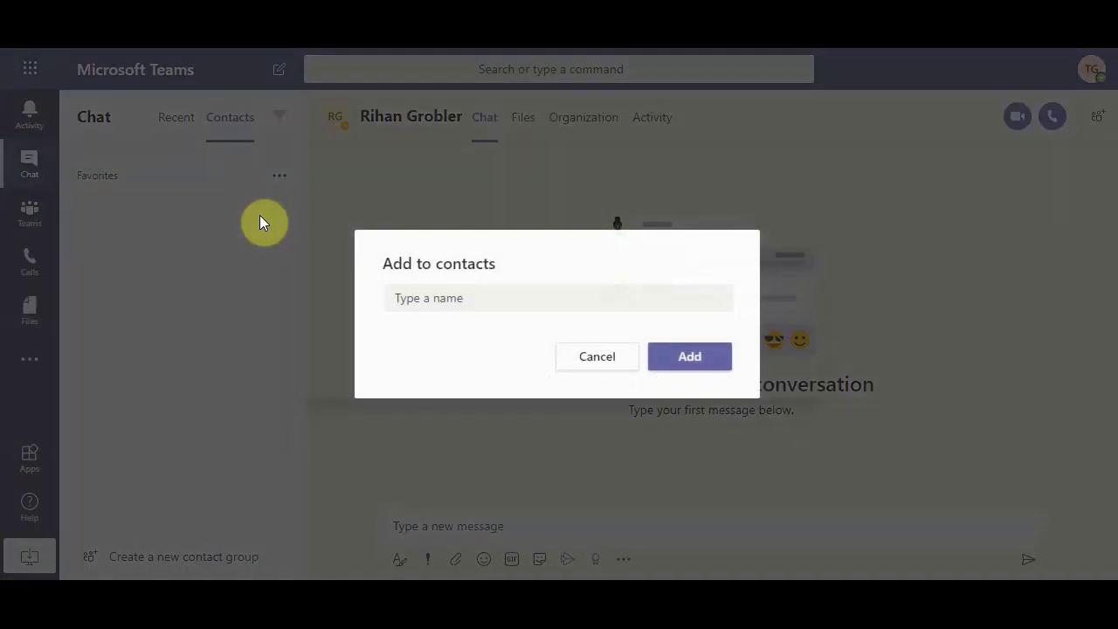
left_click(438, 301)
type("rihan")
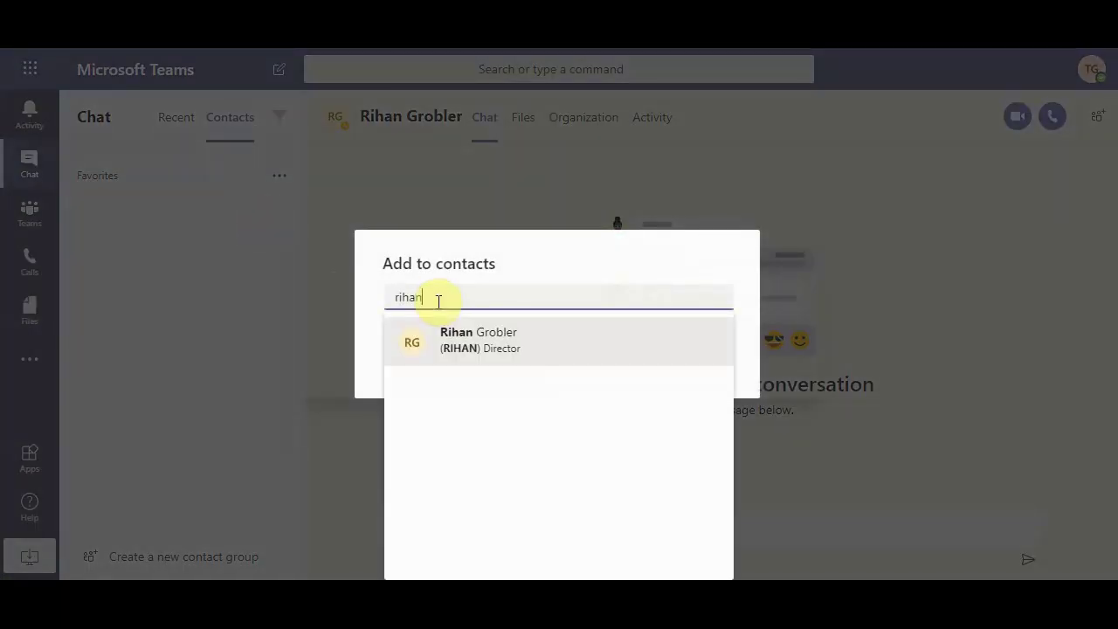
left_click(497, 346)
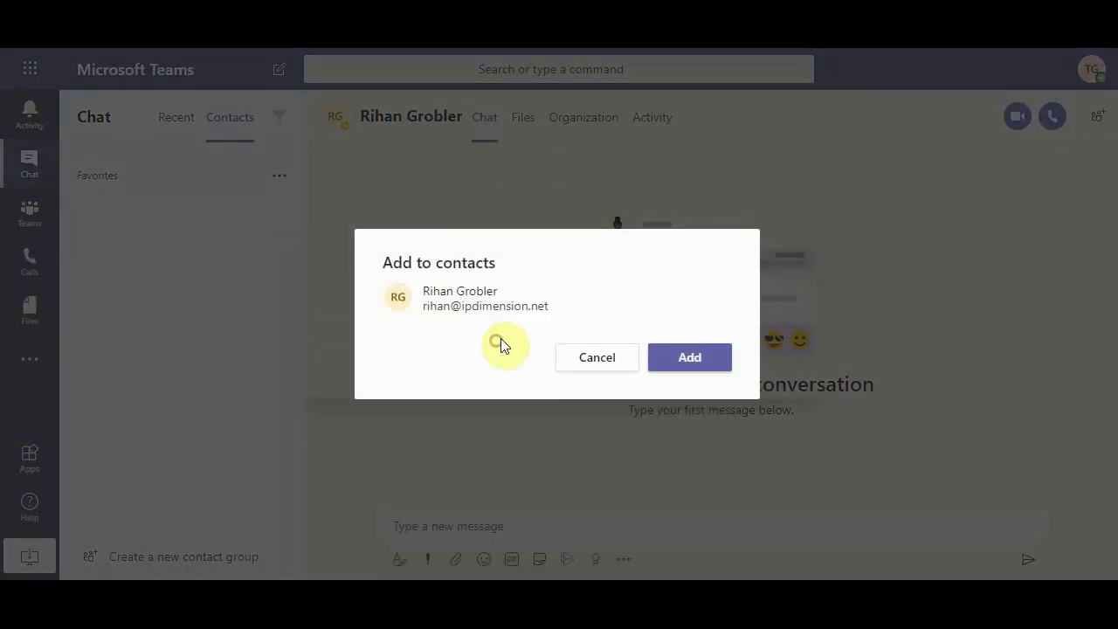
left_click(706, 359)
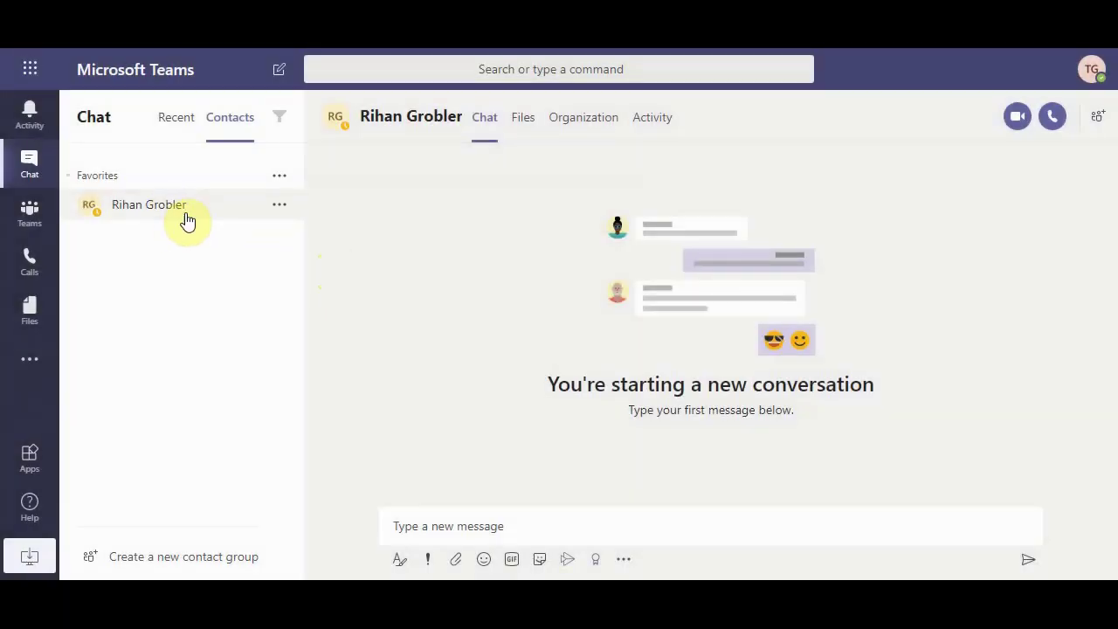
left_click(456, 526)
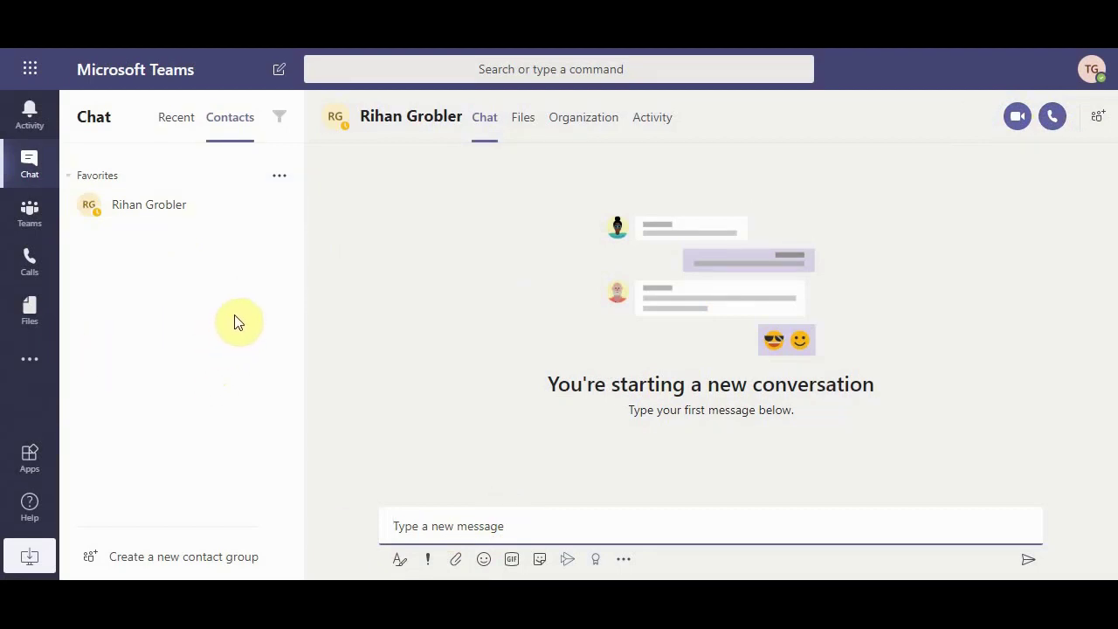
Open Calls to see the favourited colleague listed under Speed dial Favorites
left_click(35, 276)
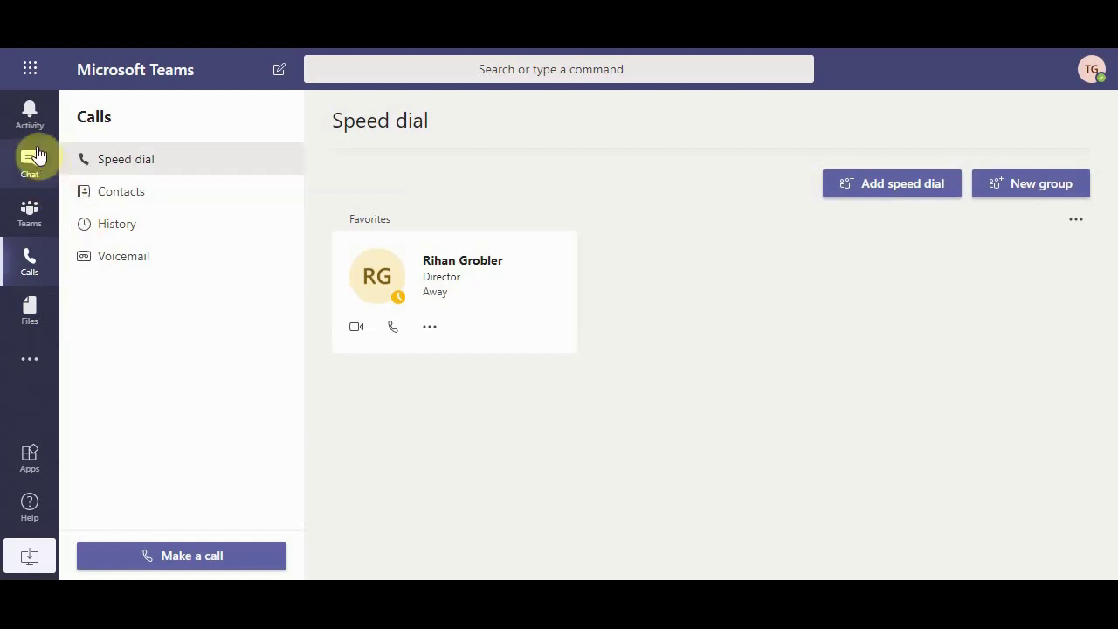
Return to Demo Team's General channel and open the profile menu listing Sign out
left_click(29, 208)
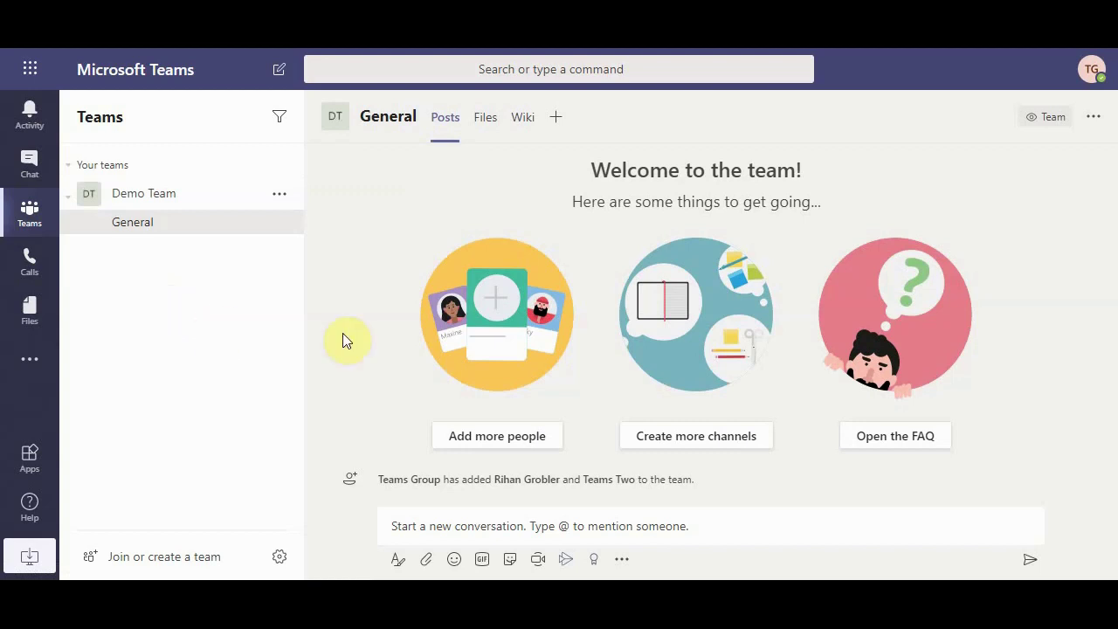
left_click(1094, 74)
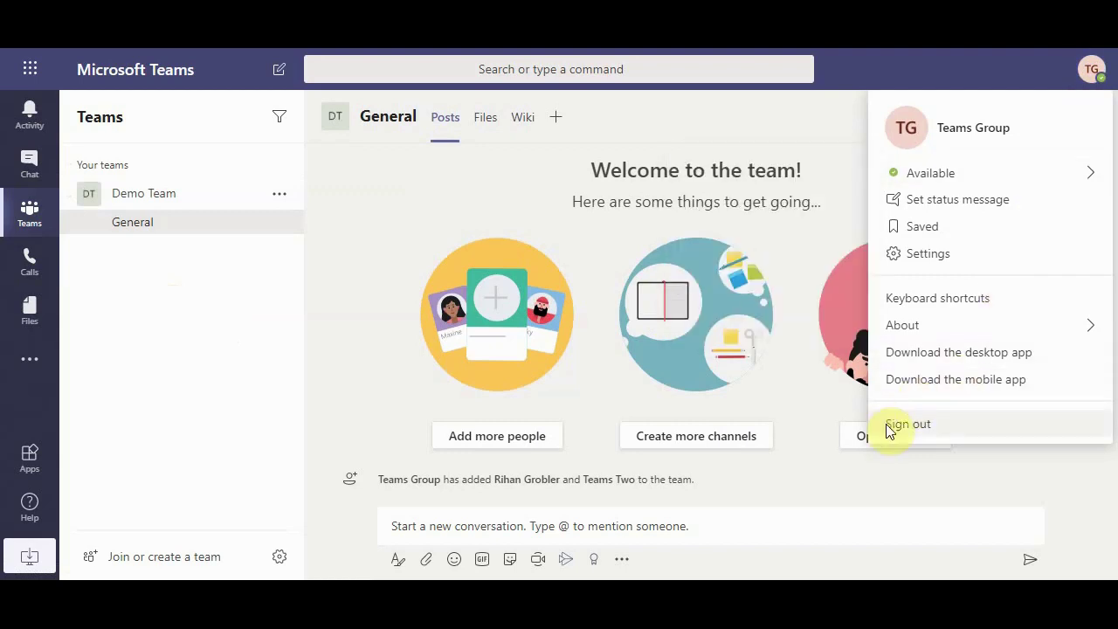